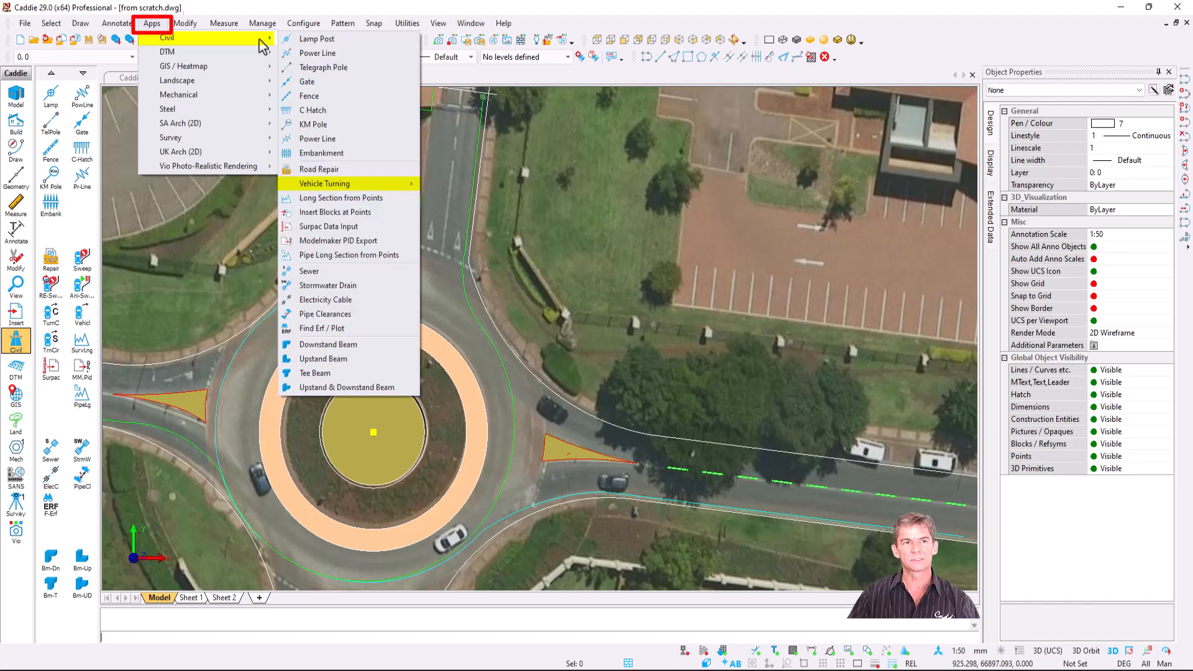
Start a vehicle swept path analysis and move its settings dialog away from the roundabout
mouse_move(363, 183)
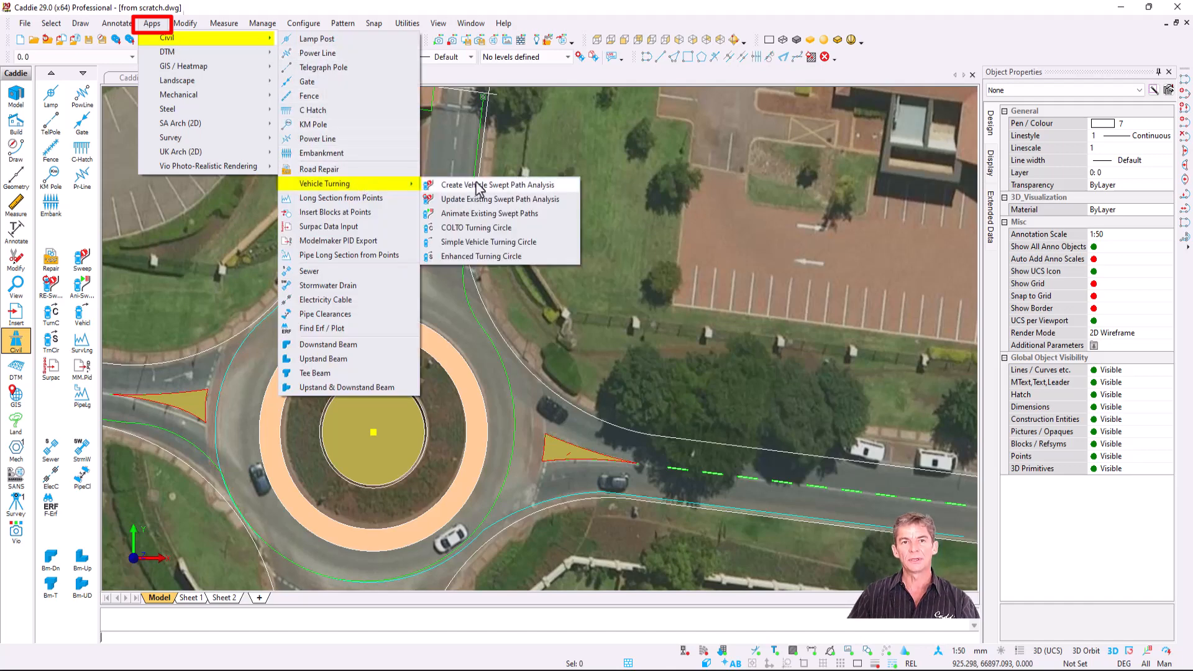
left_click(506, 255)
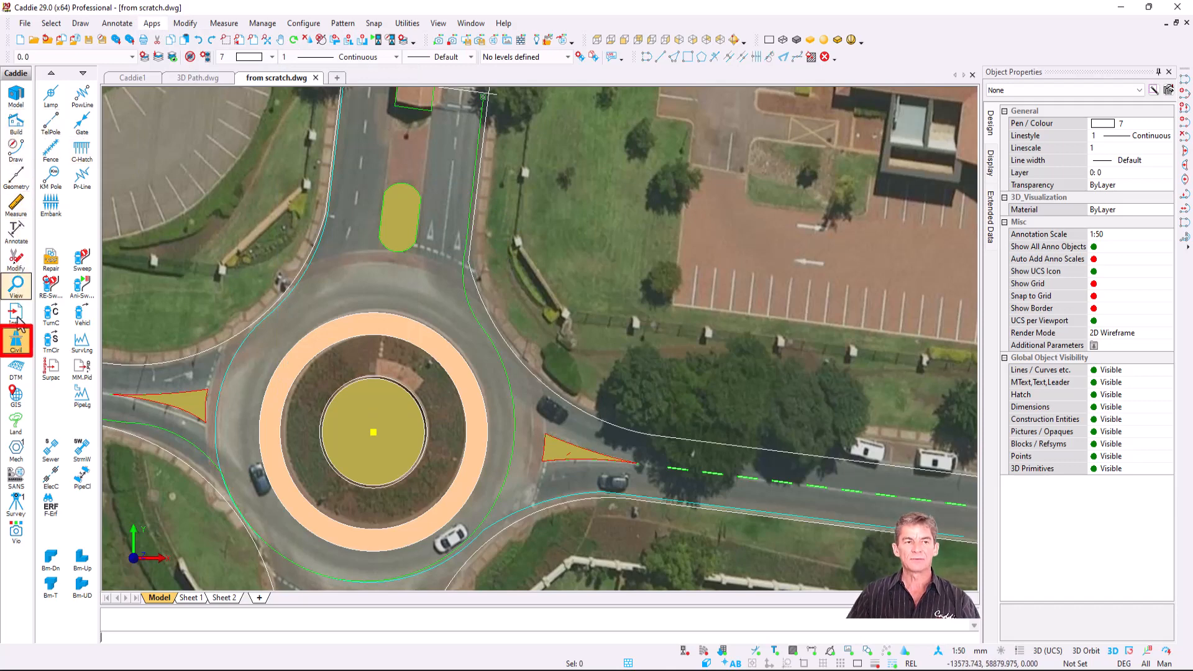
left_click(14, 344)
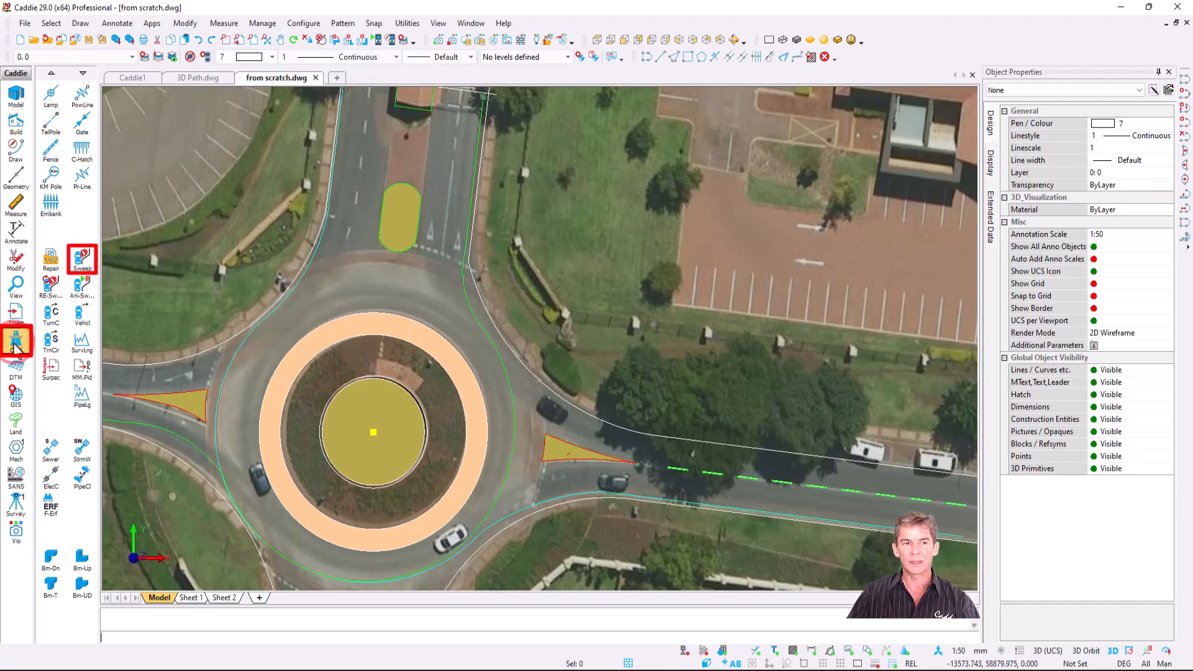
left_click(82, 258)
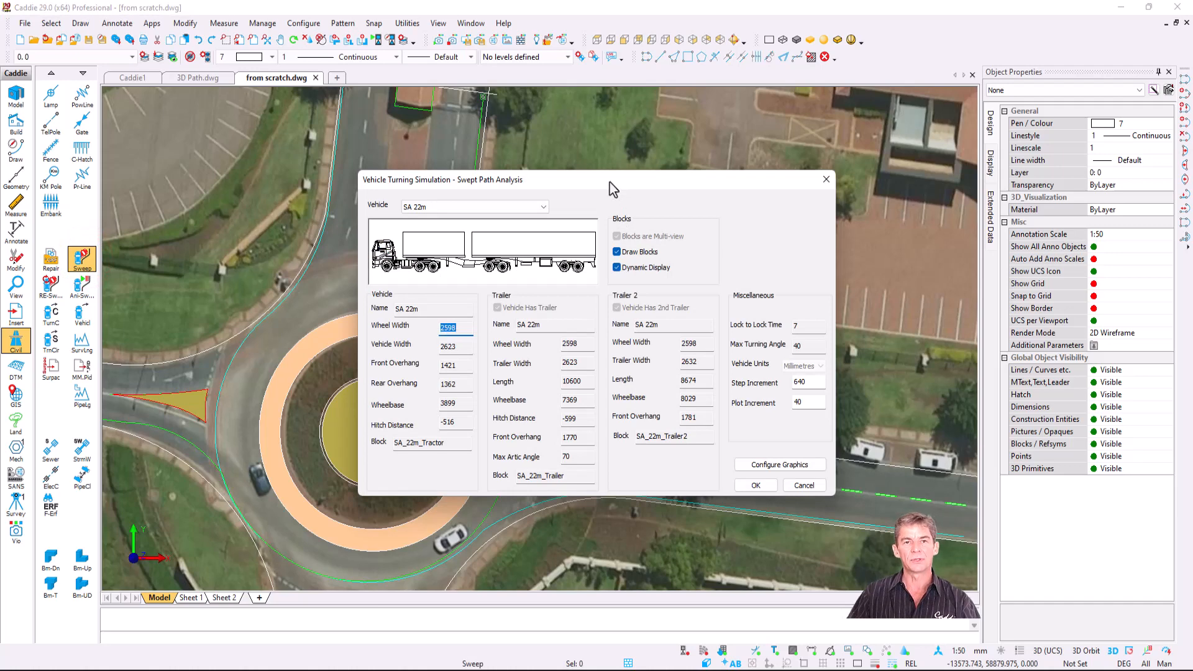
left_click_drag(609, 181, 768, 140)
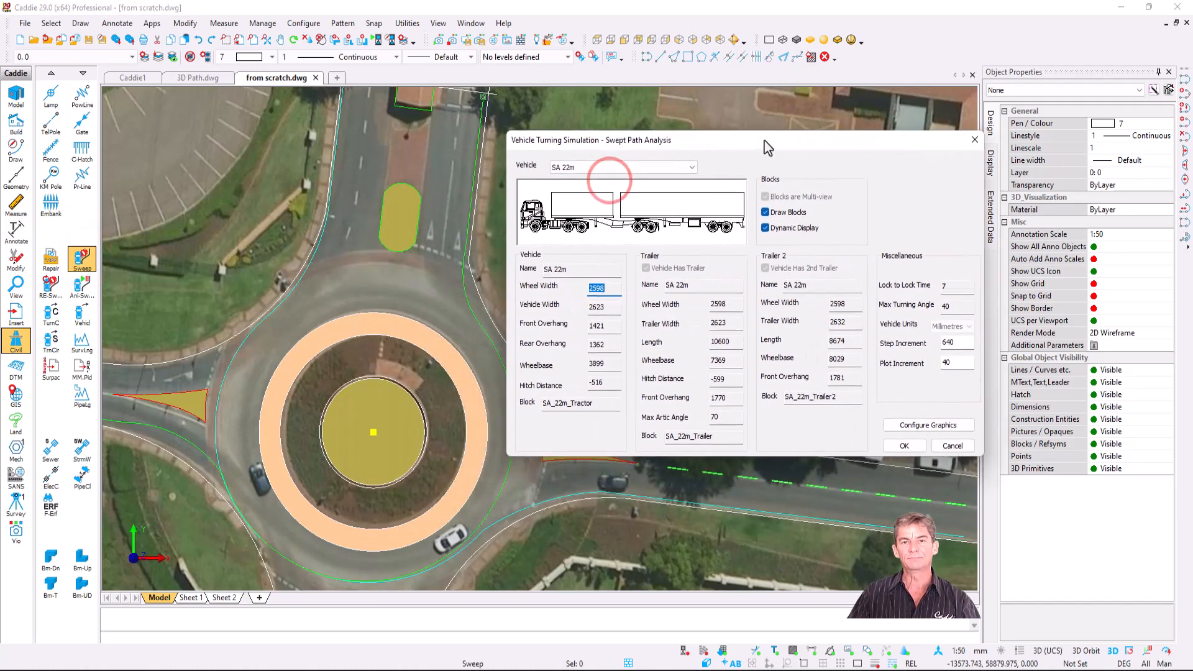
Preview the AASHTO P and the Wolhuter and Skutil 1990 P passenger cars as the analysis vehicle
left_click(701, 165)
scroll(652, 242, "down", 3)
scroll(650, 237, "up", 4)
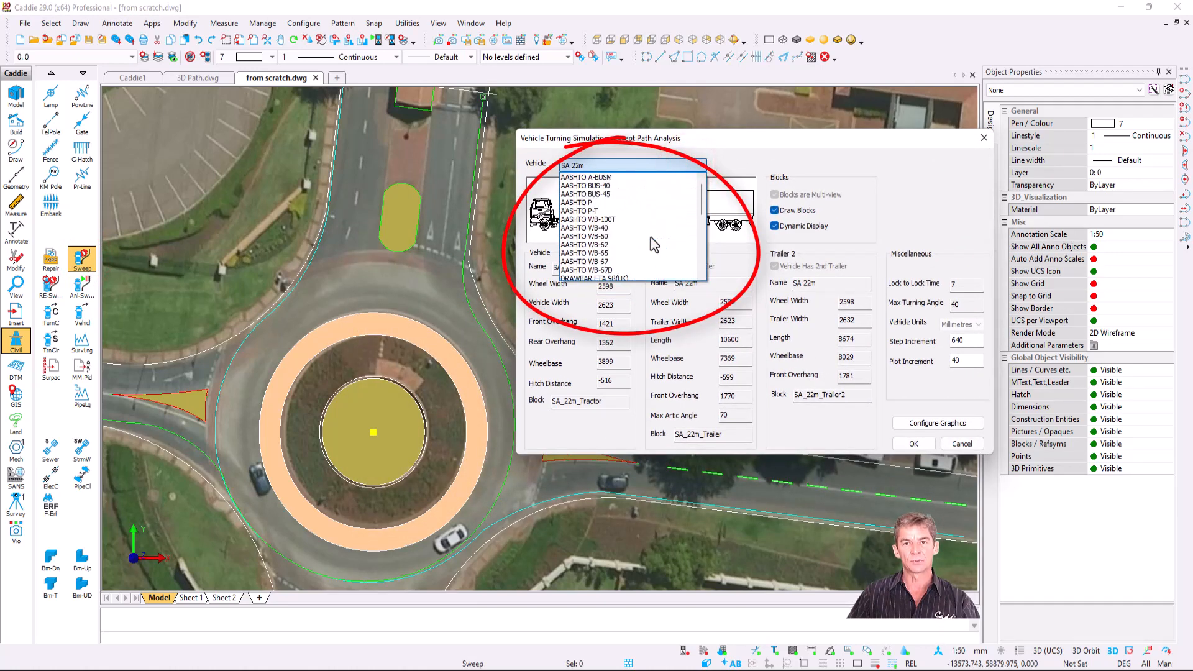
left_click(634, 203)
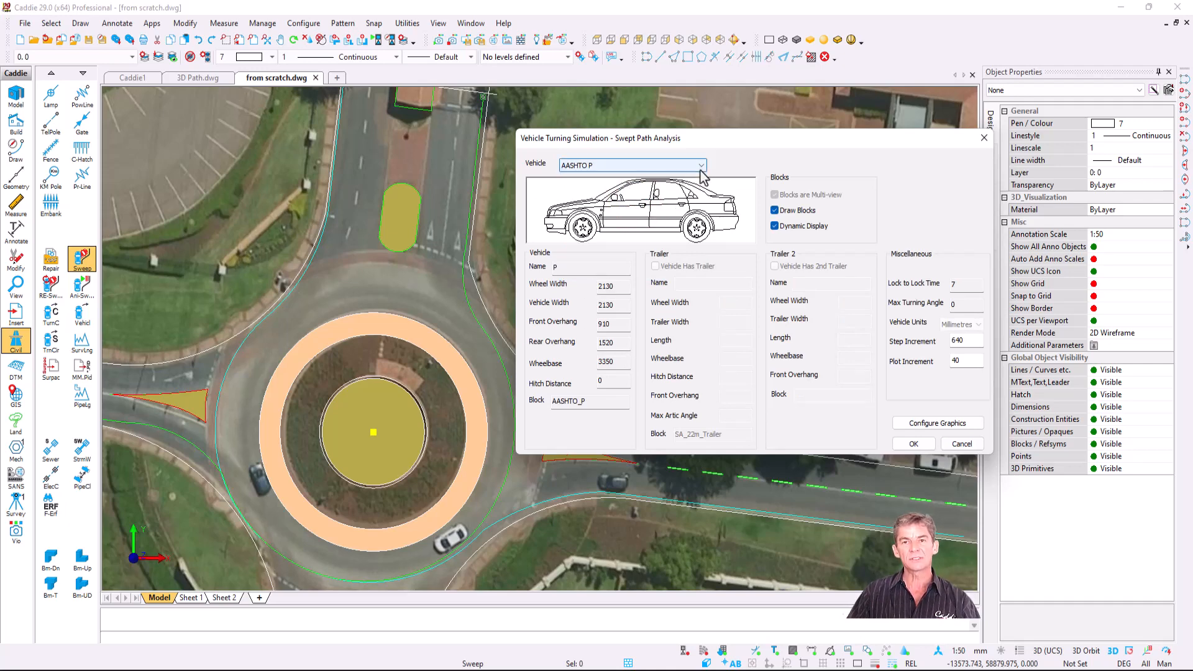
left_click(700, 165)
left_click_drag(701, 193, 704, 264)
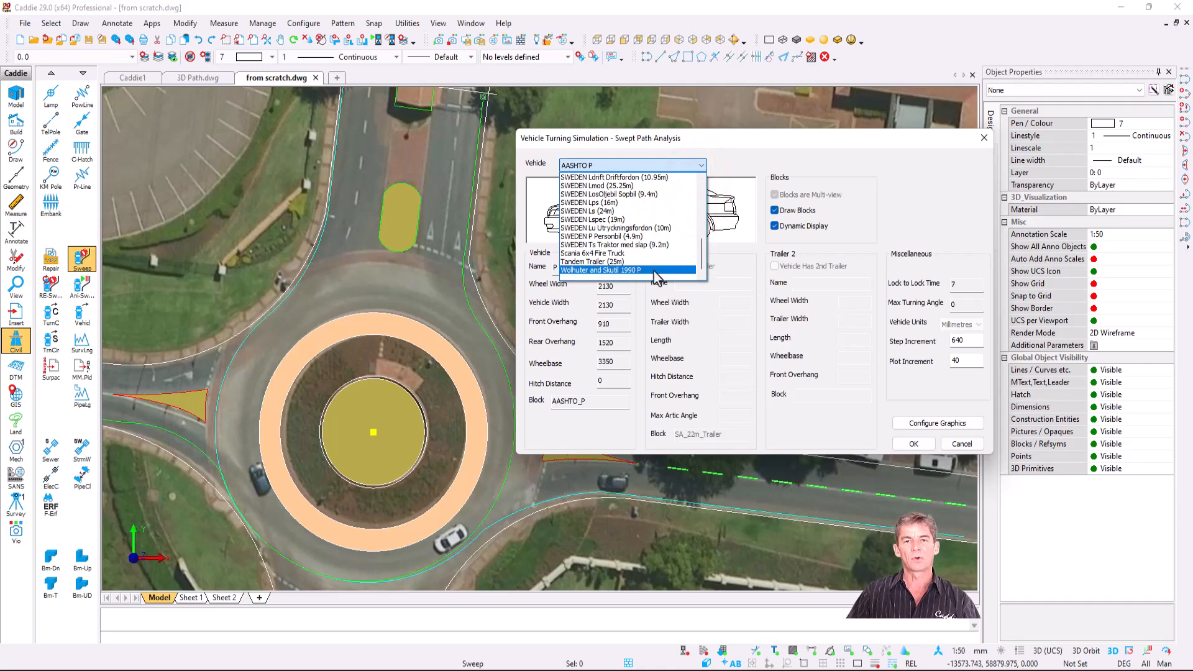
left_click(657, 271)
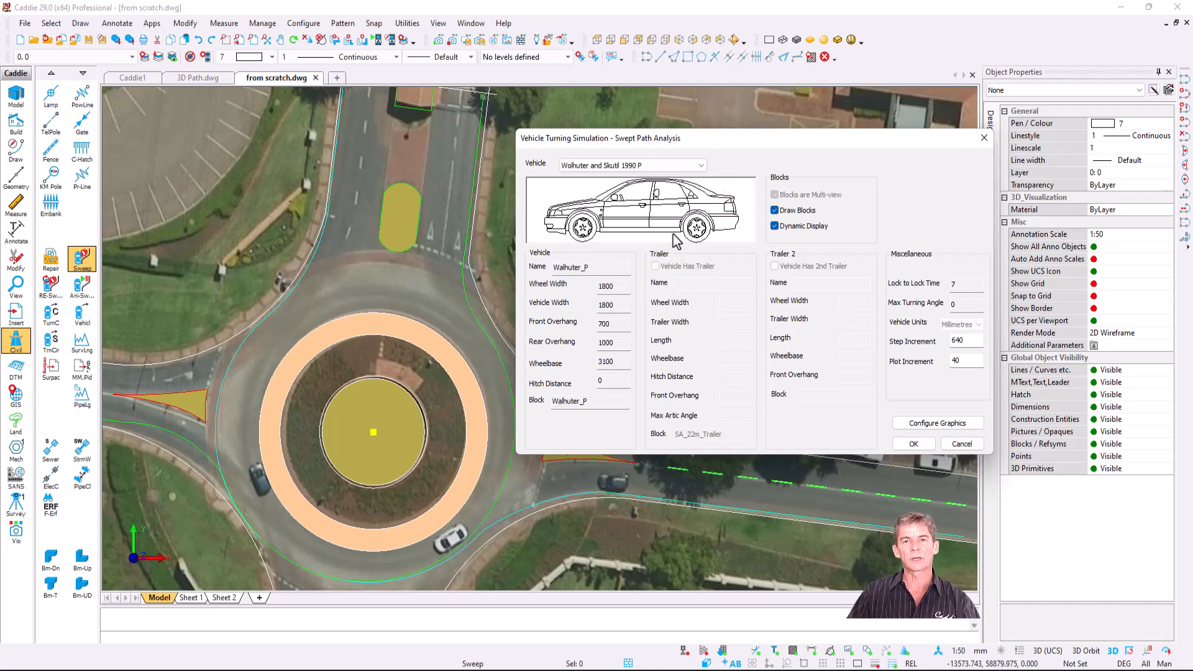
Browse the available vehicles and preview the AASHTO WB-40 semi-trailer
left_click(654, 167)
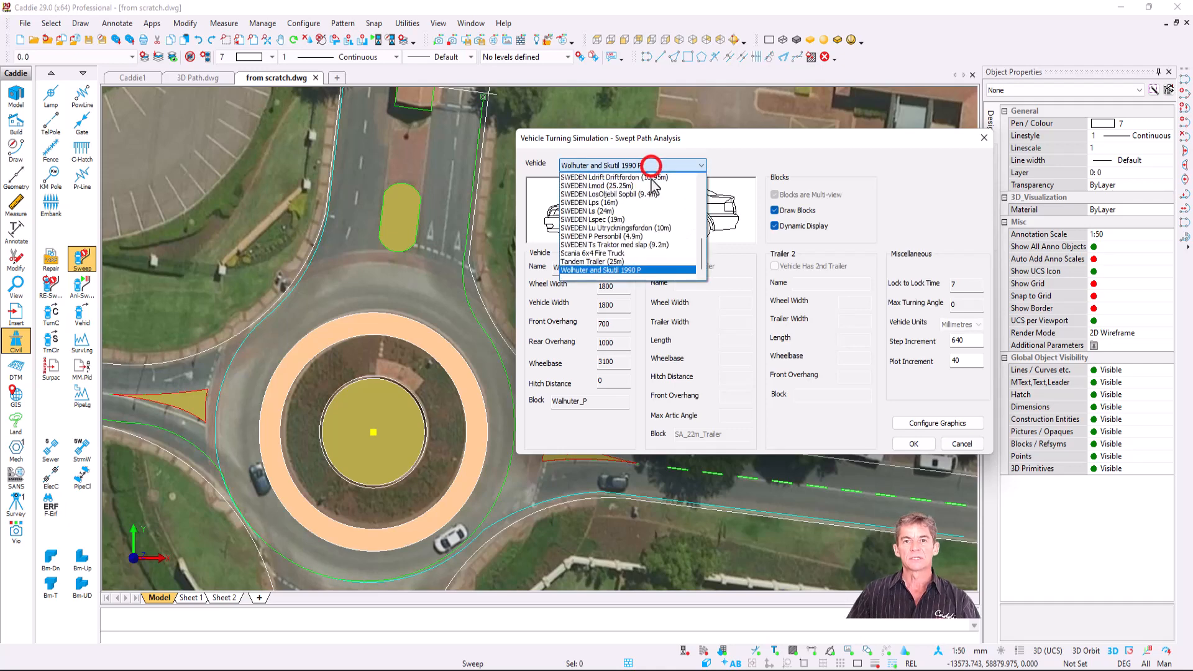
scroll(621, 236, "up", 5)
scroll(604, 243, "down", 3)
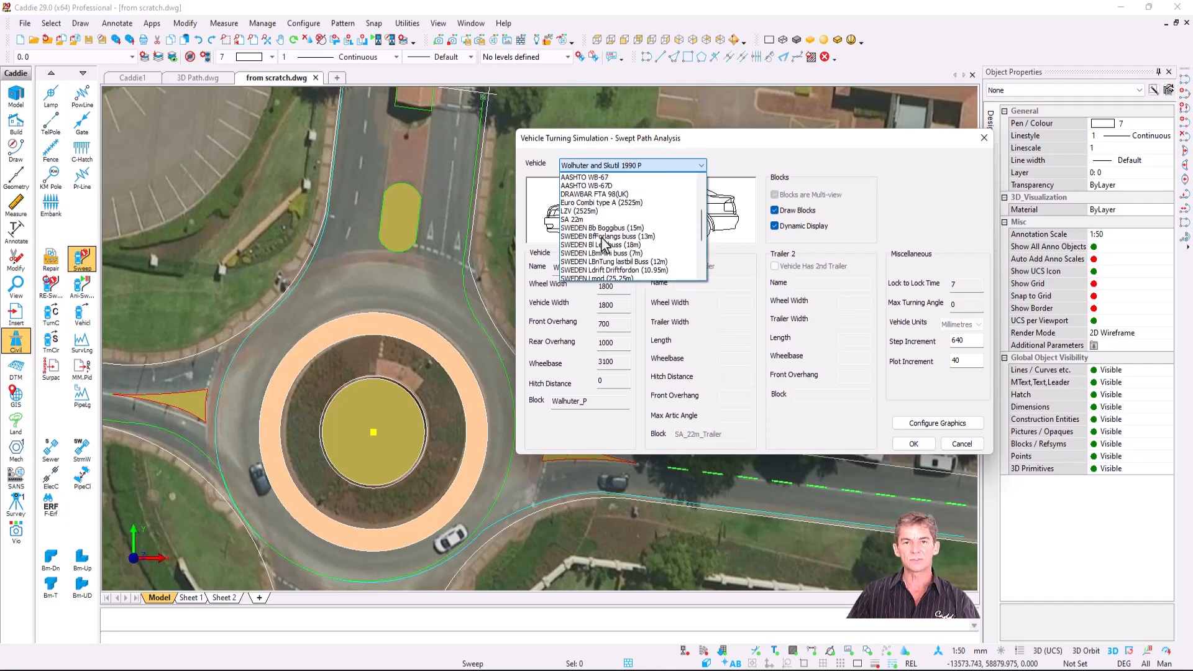
scroll(602, 242, "up", 3)
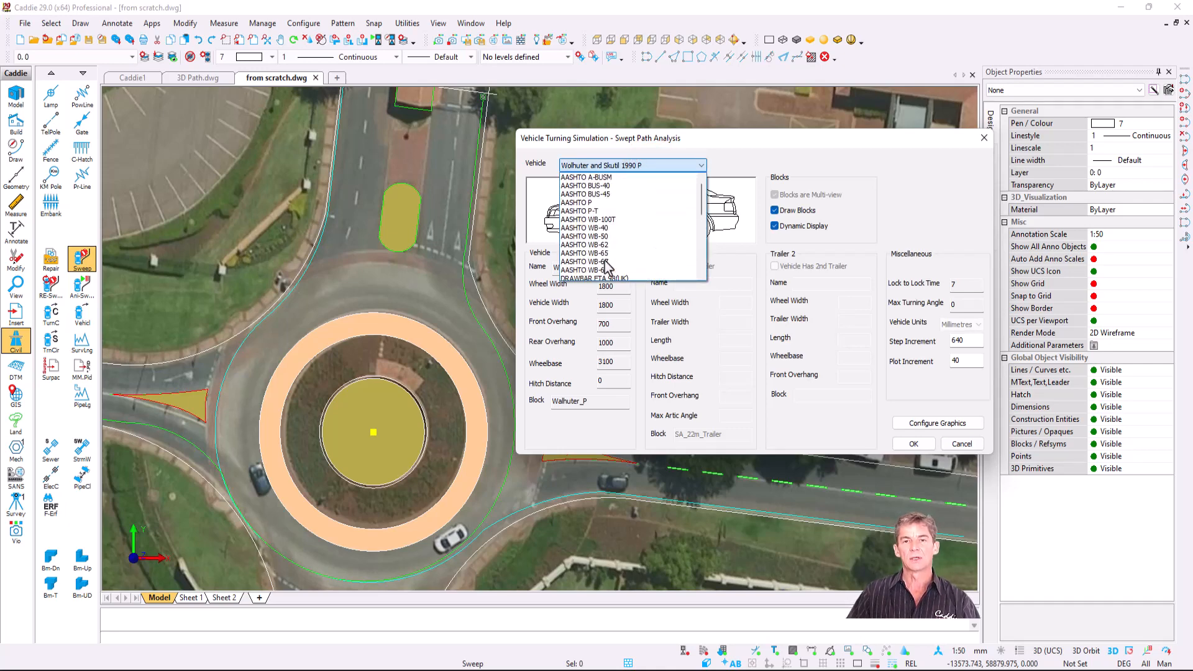
left_click(599, 229)
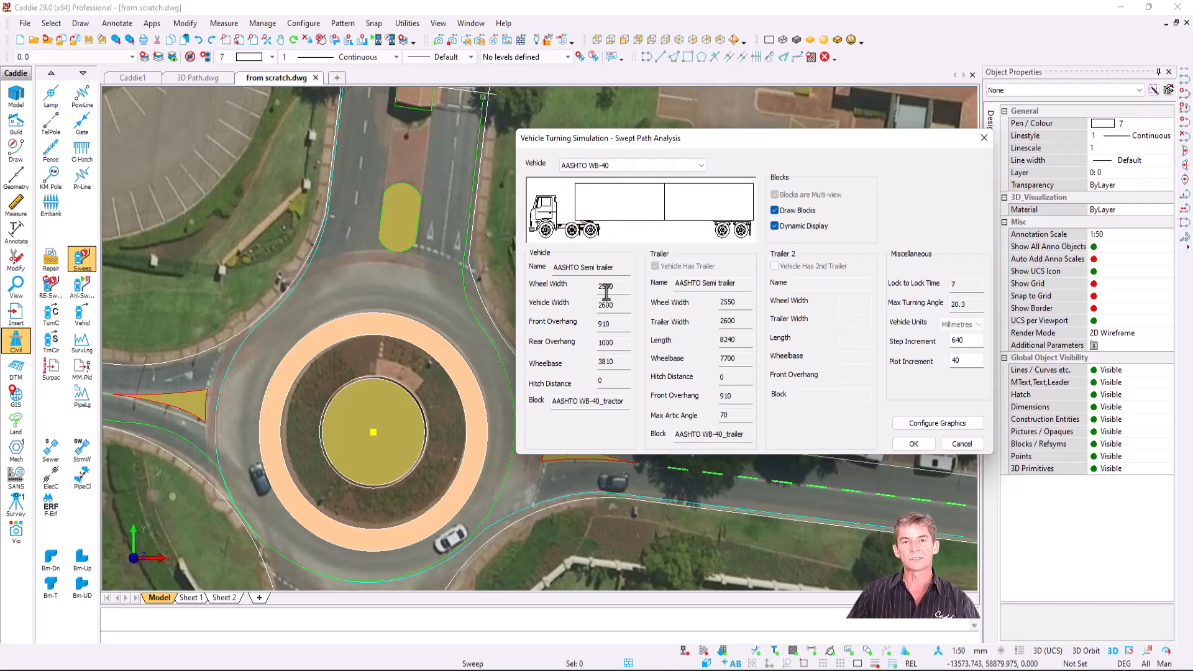
Preview the SA 22m truck and the Scania 6x4 Fire Truck as the analysis vehicle
left_click(668, 164)
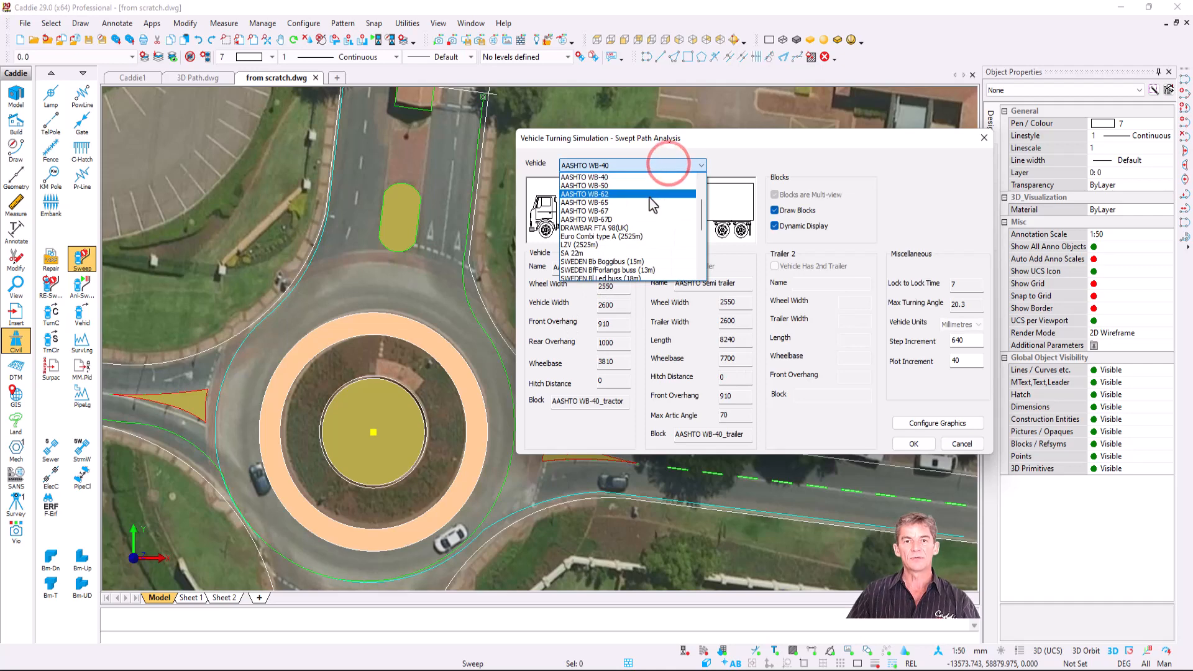
scroll(650, 199, "down", 3)
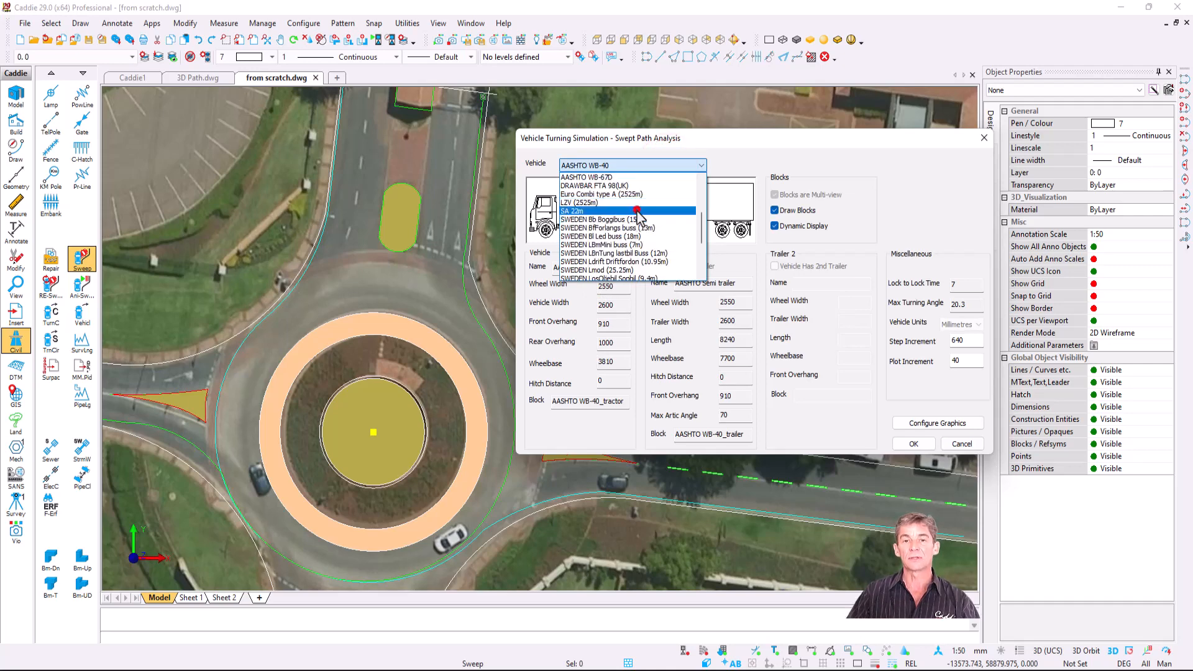
left_click(637, 211)
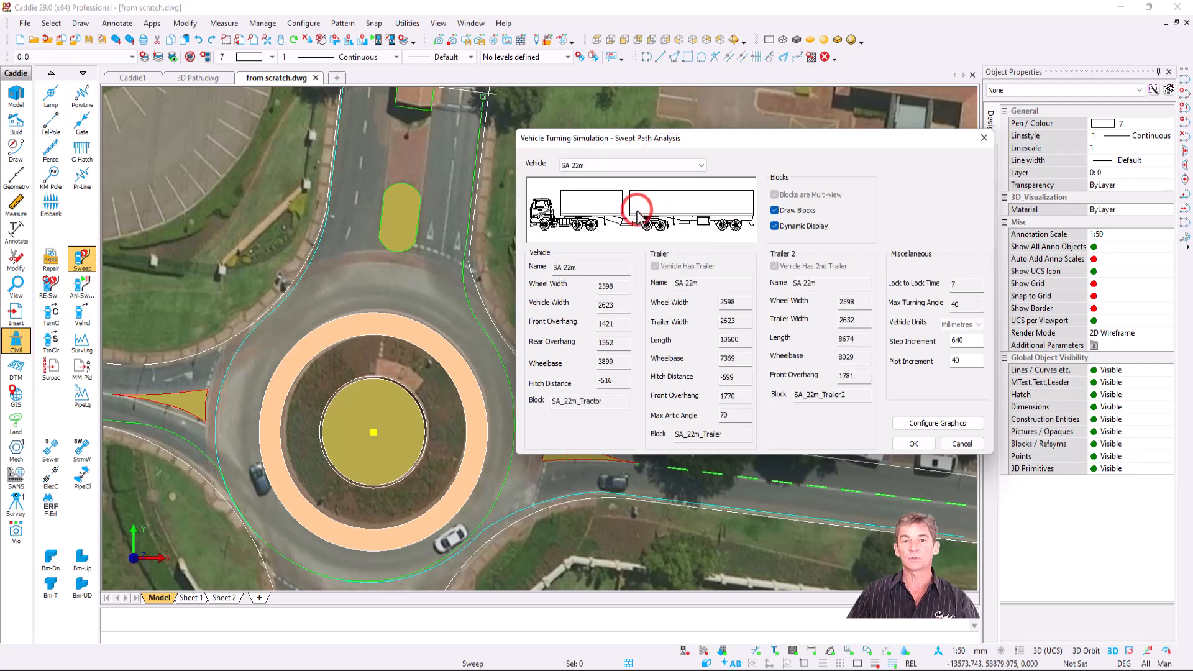
left_click(700, 165)
scroll(646, 248, "down", 5)
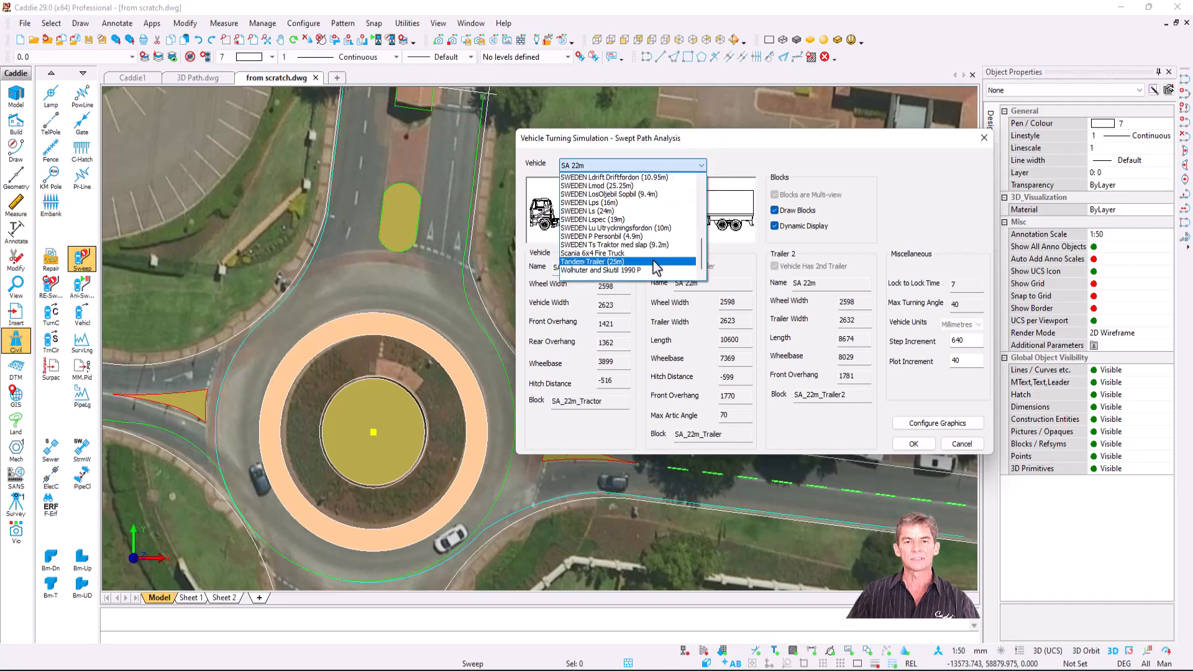
left_click(653, 253)
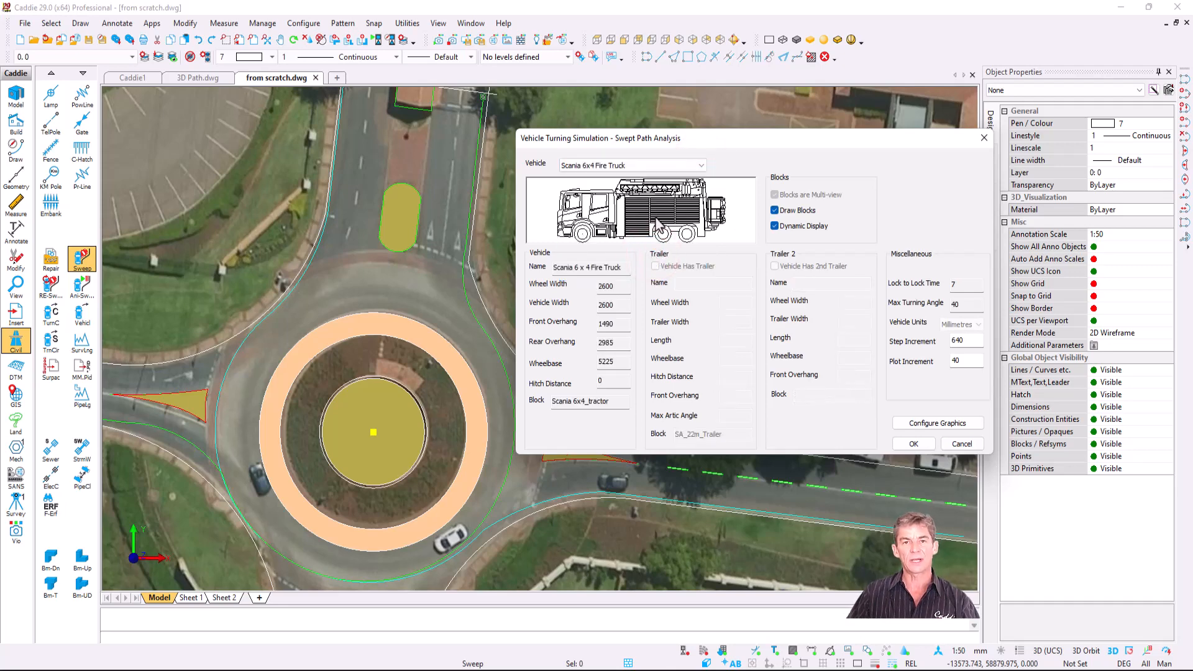
Set the analysis vehicle to Wolhuter and Skutil 1990 P
left_click(701, 165)
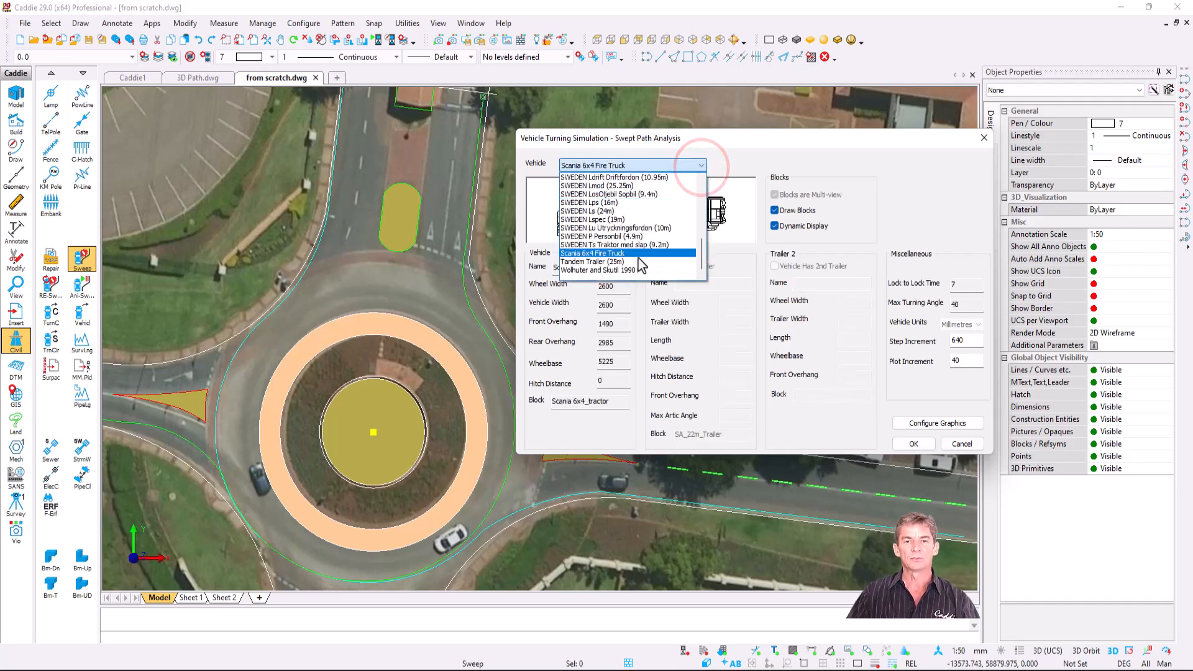
left_click(642, 269)
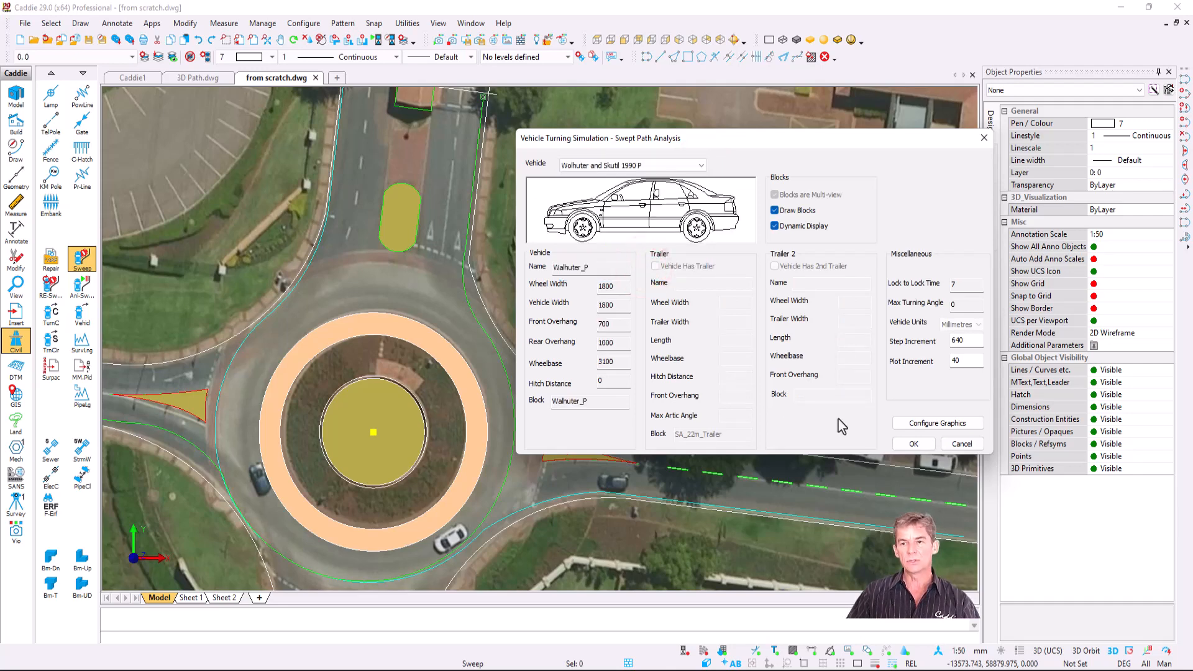
Review the colours, linetypes and layers for the vehicle and wheel paths, then accept the swept path settings
left_click(932, 424)
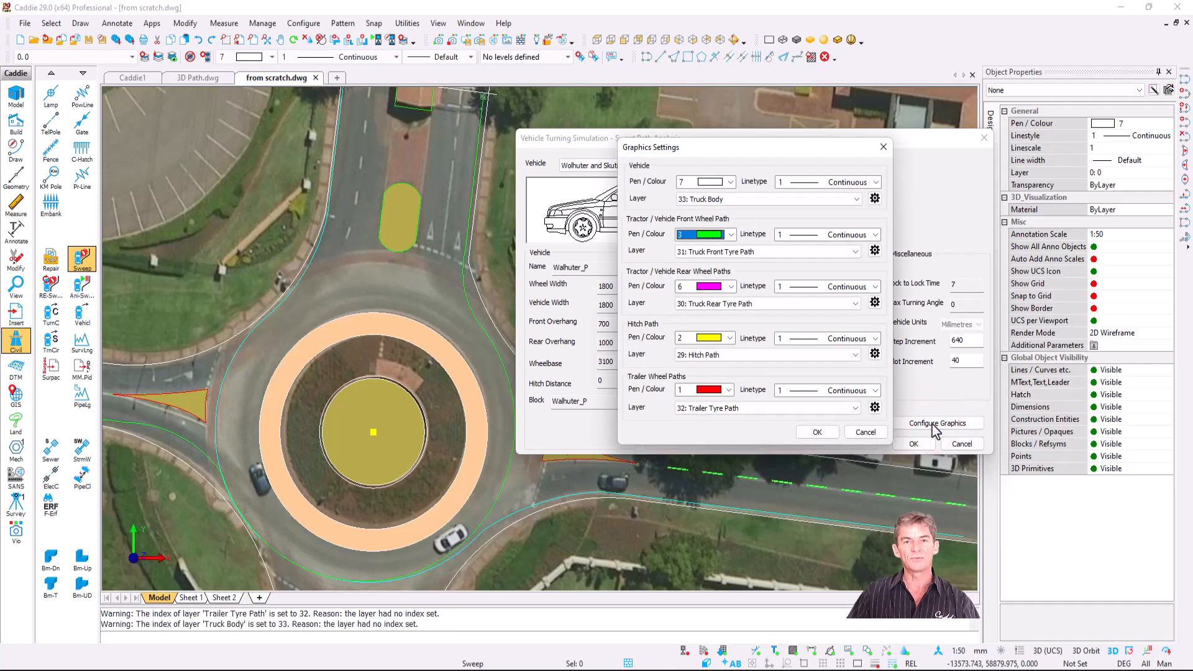
left_click(732, 235)
left_click(731, 235)
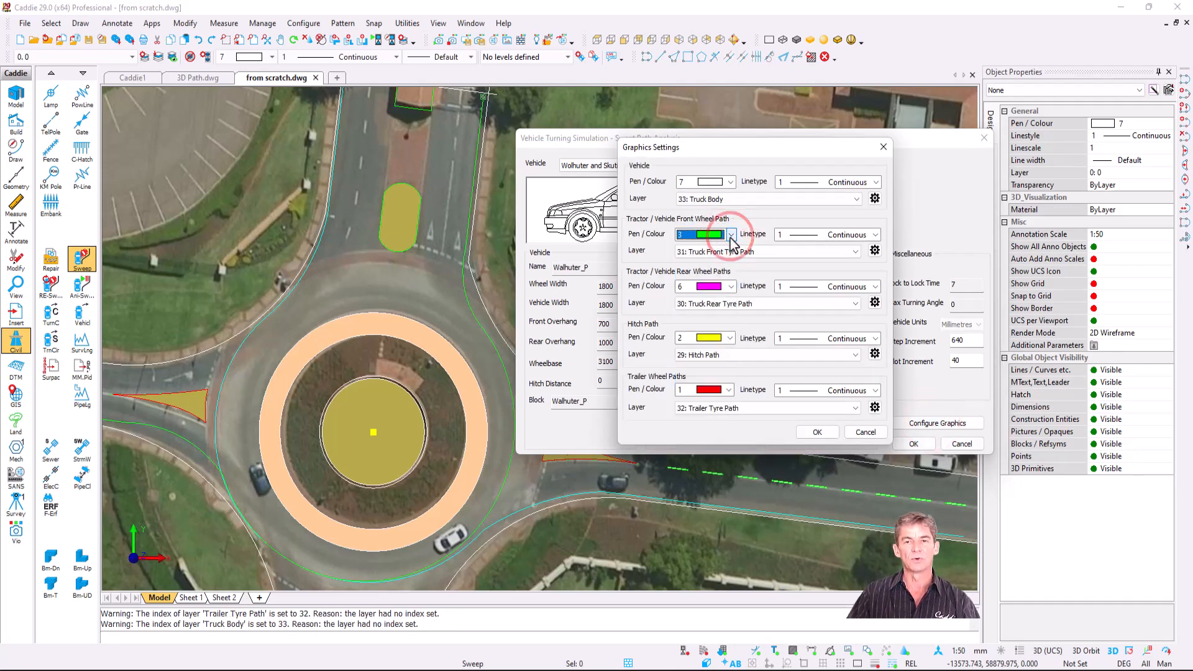
left_click_drag(701, 156, 826, 153)
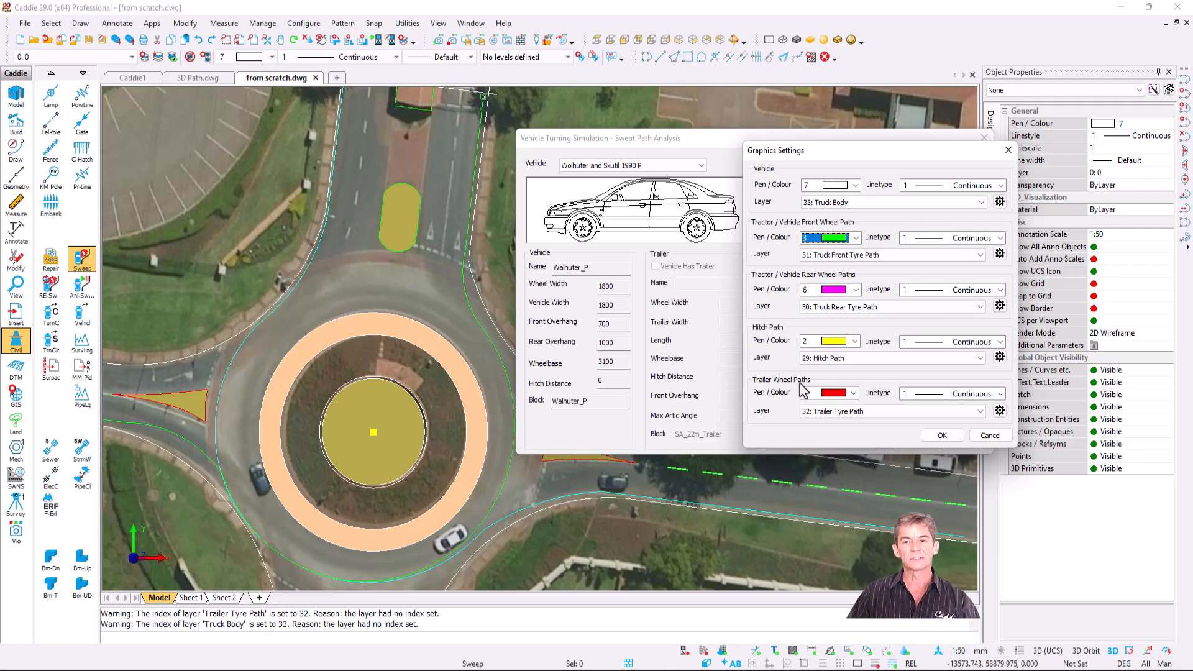
left_click(942, 435)
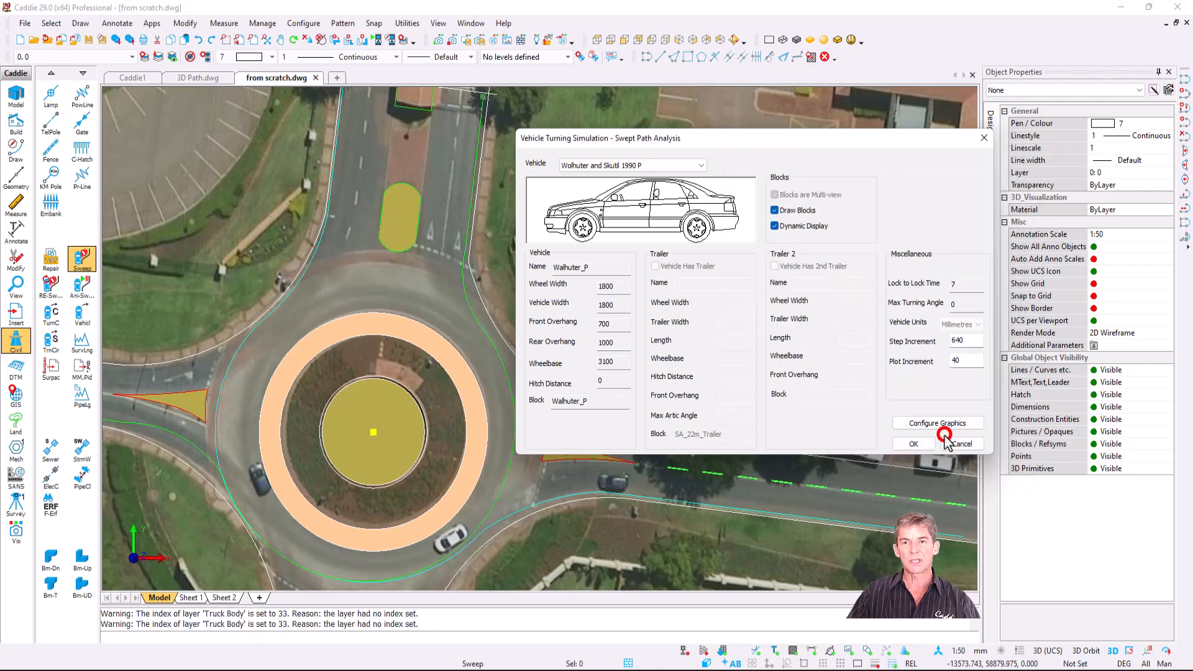
left_click(913, 444)
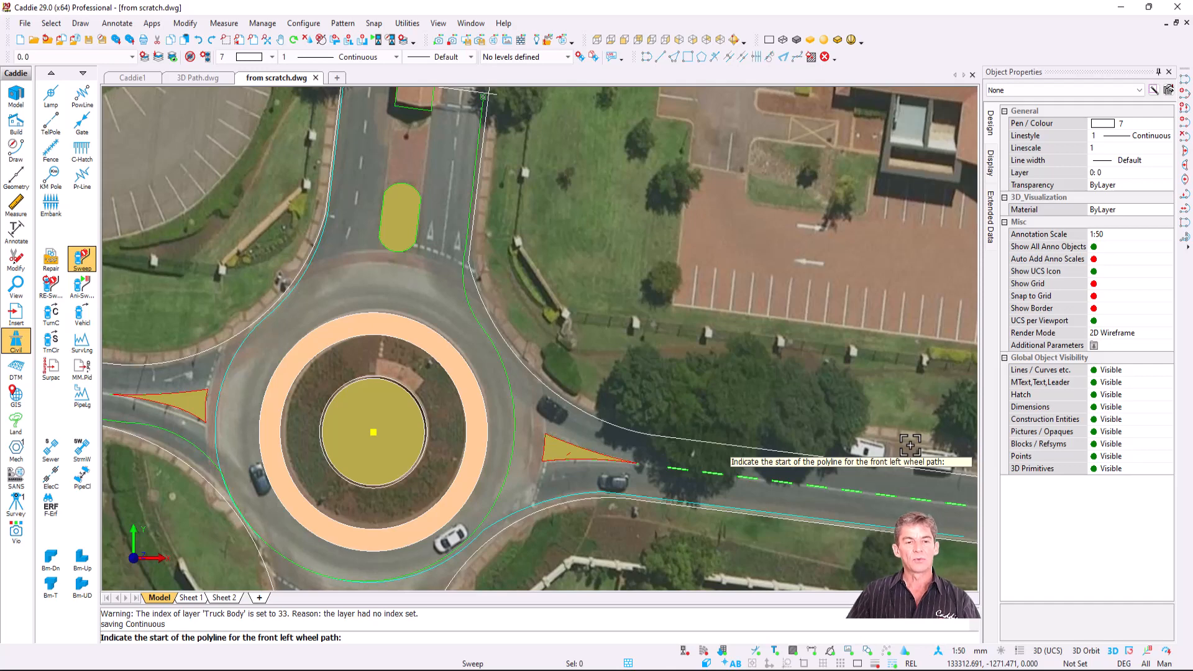
Hide the pictures and pick the northern end of the green polyline as the start of the front left wheel path
left_click(849, 651)
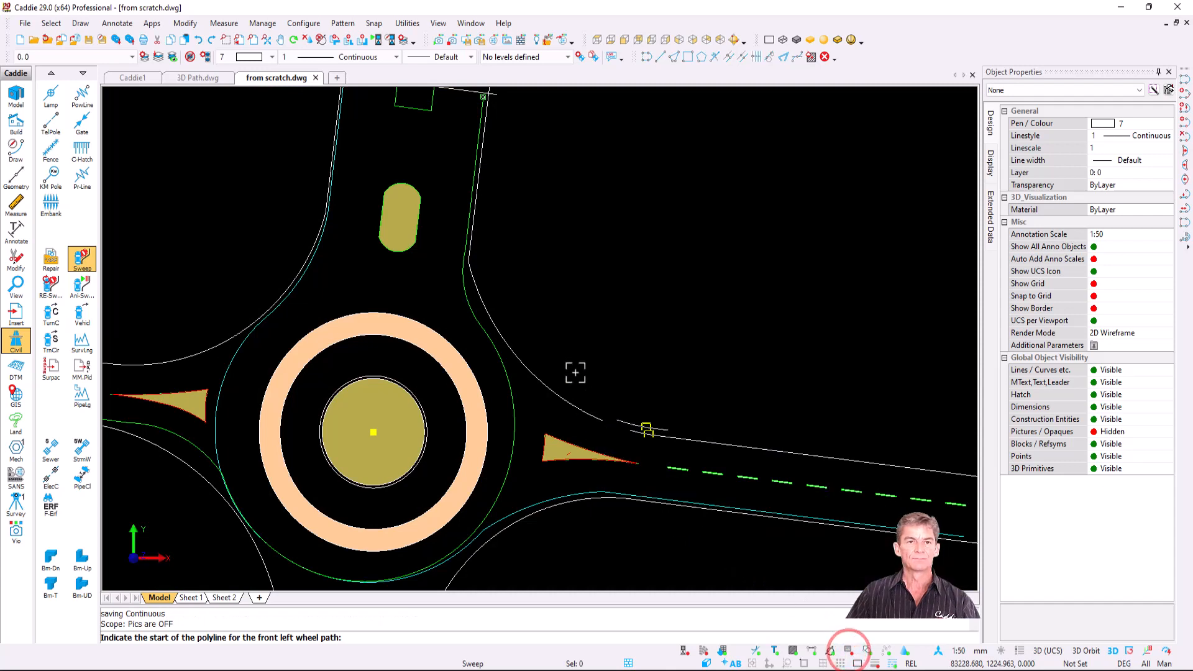
scroll(553, 357, "down", 1)
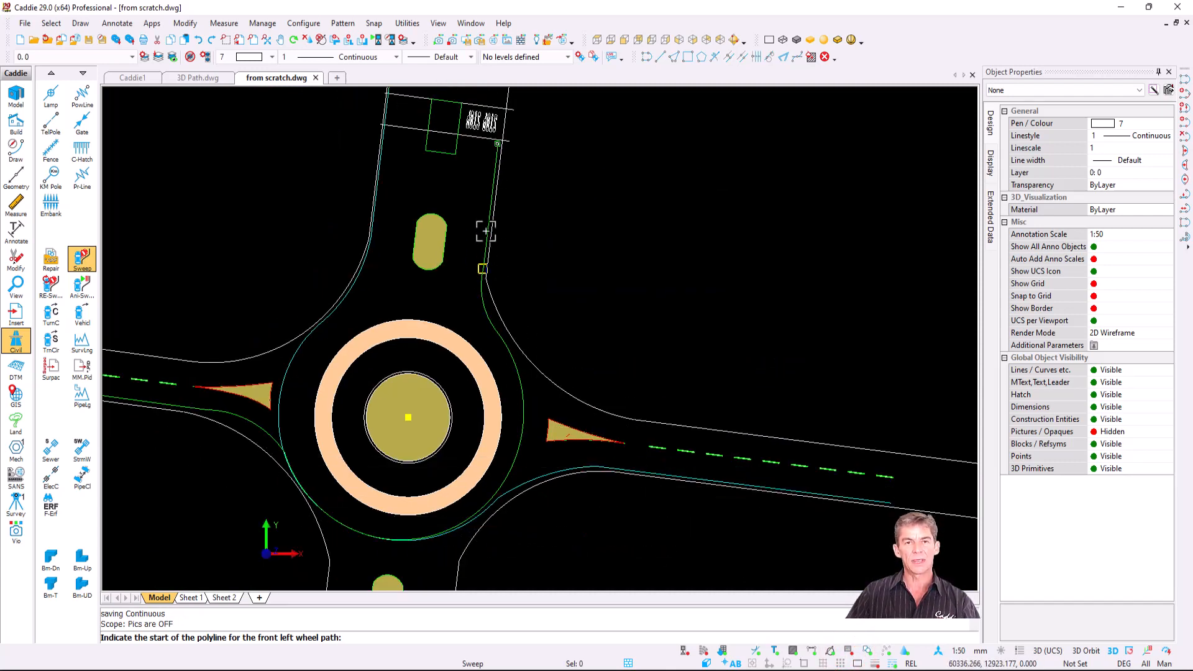
left_click(497, 143)
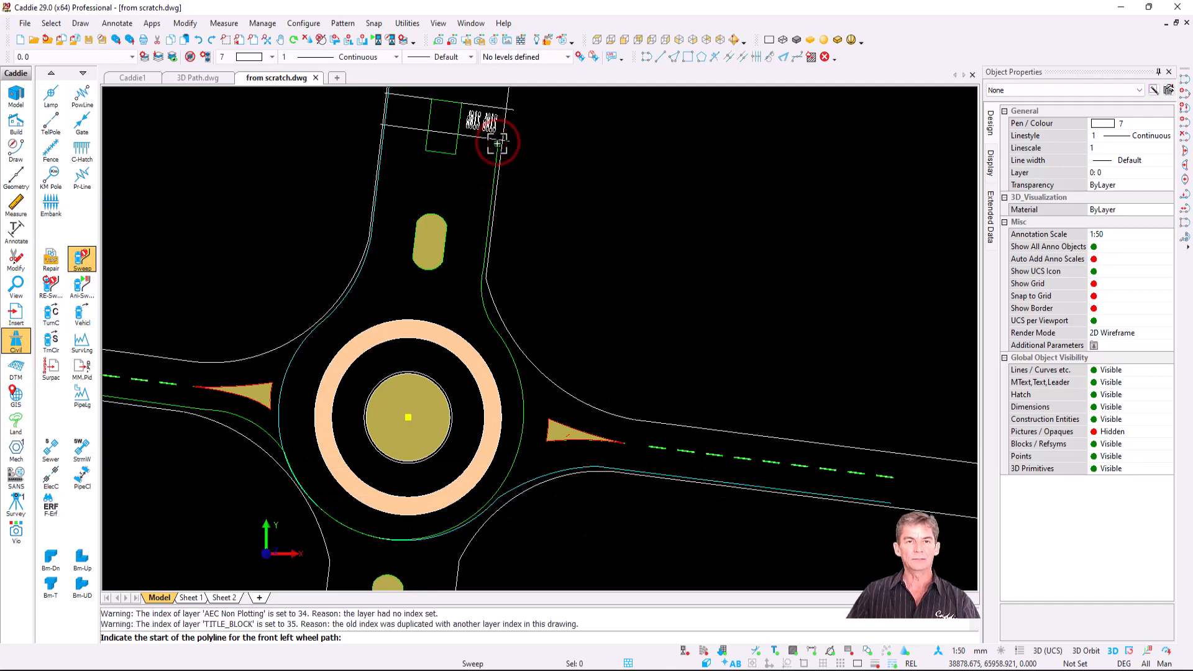
scroll(496, 161, "up", 3)
scroll(495, 161, "down", 3)
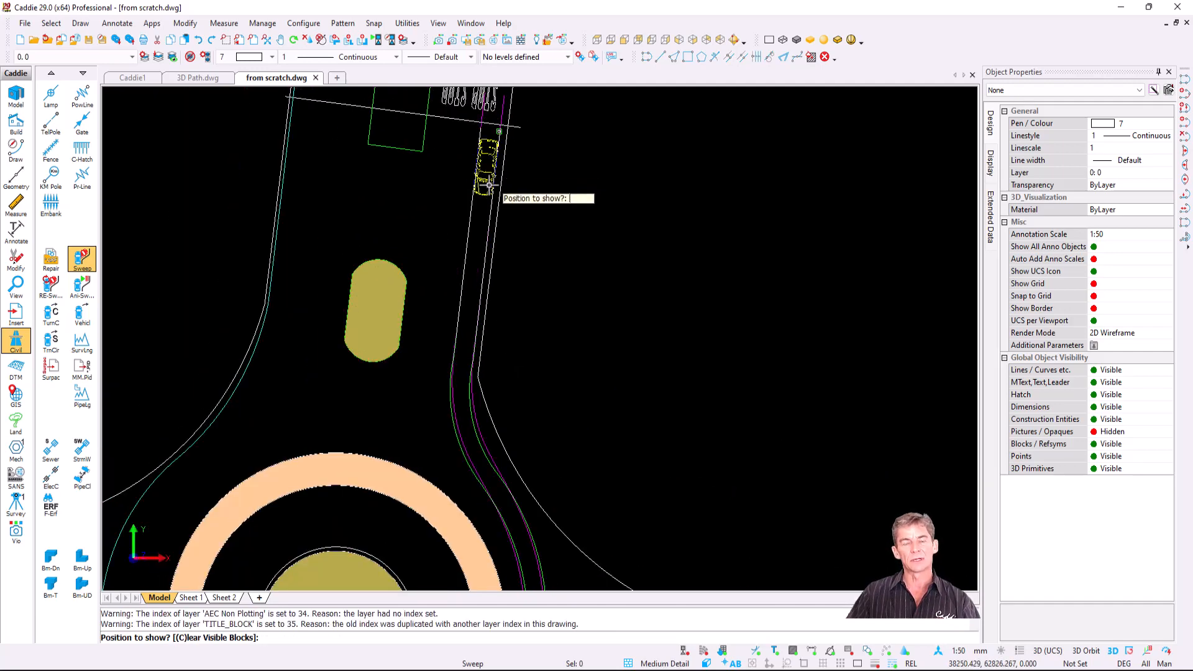
Place three car blocks along the swept path, from the northern approach road to the roundabout entry
left_click(474, 238)
left_click(473, 364)
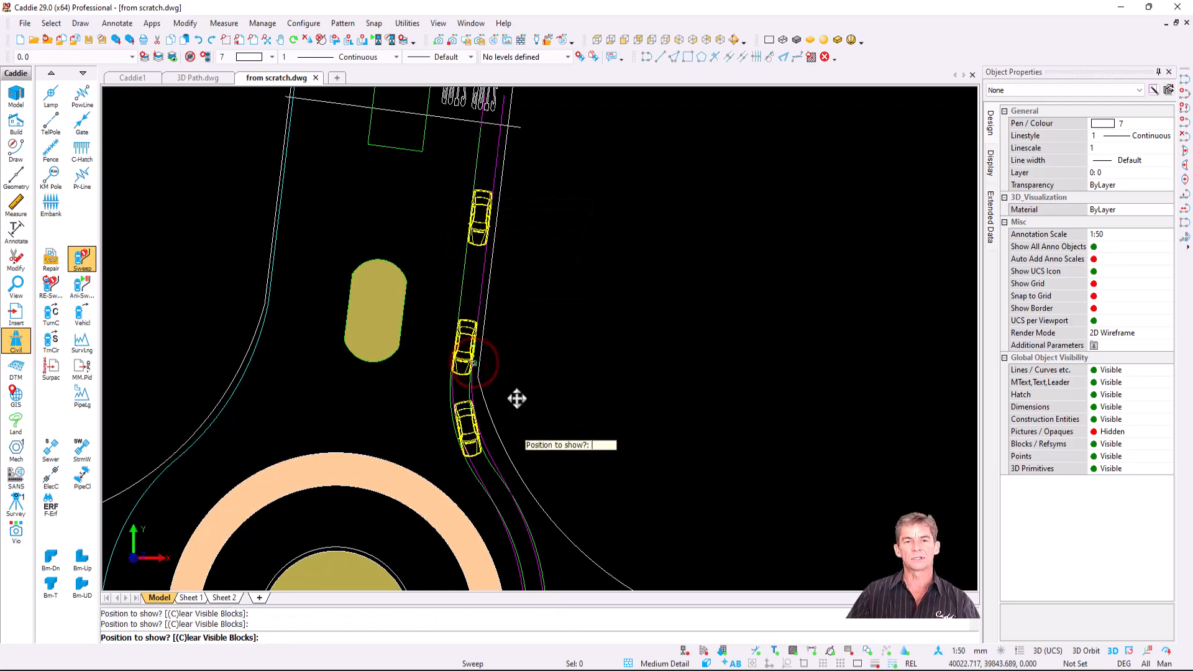
middle_click_drag(515, 397, 514, 219)
left_click(525, 264)
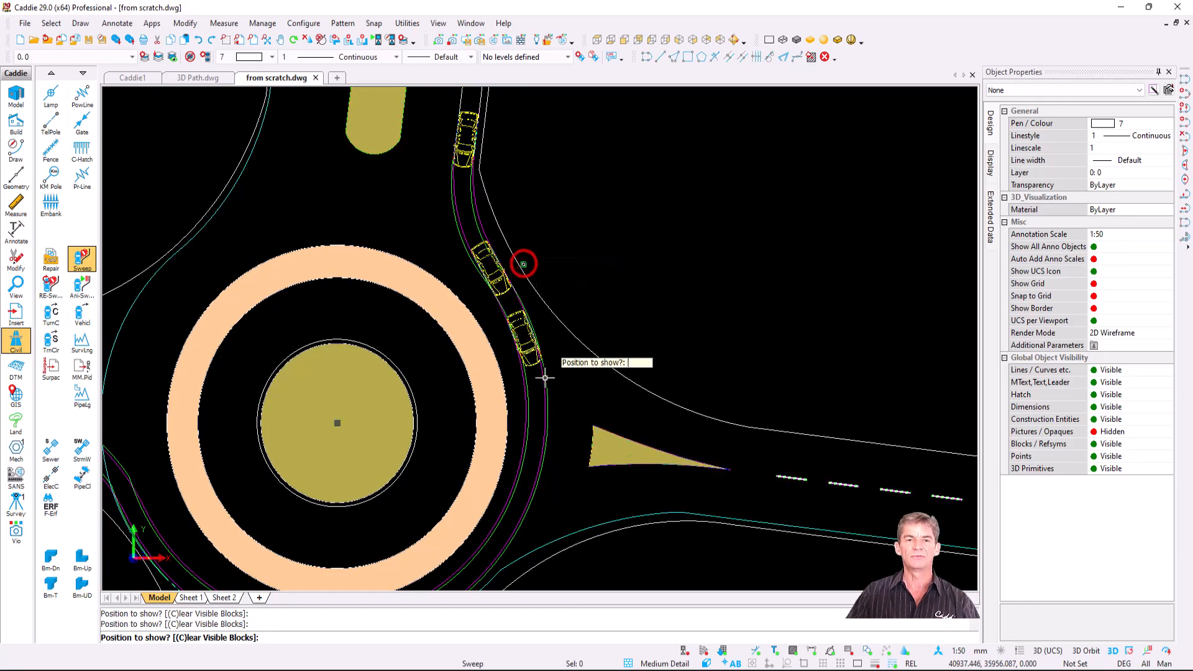
Place four more car blocks around the roundabout up to the western exit and end the swept path command
middle_click_drag(558, 411, 665, 275)
left_click(641, 311)
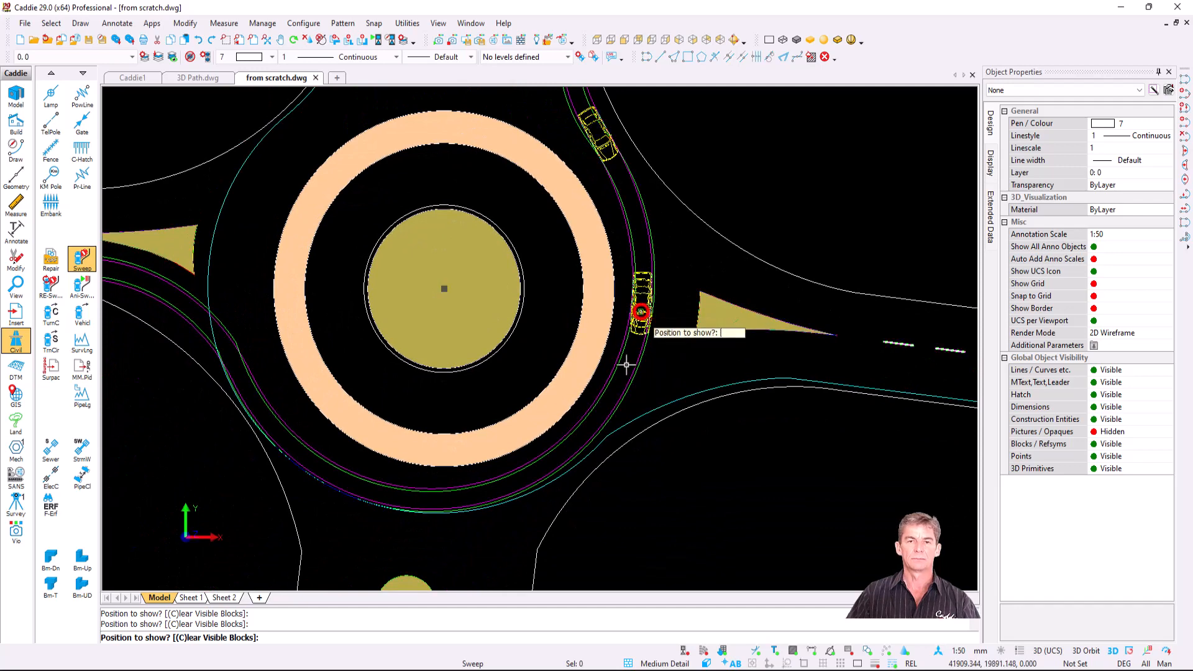
left_click(535, 459)
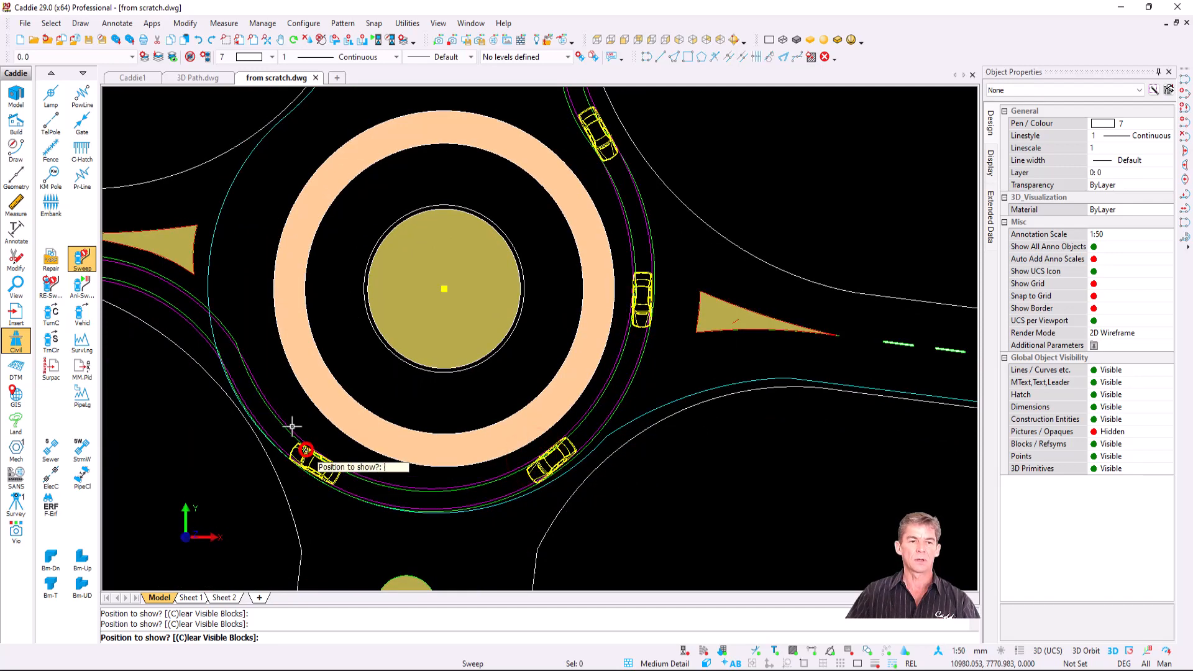
left_click(297, 451)
left_click(163, 287)
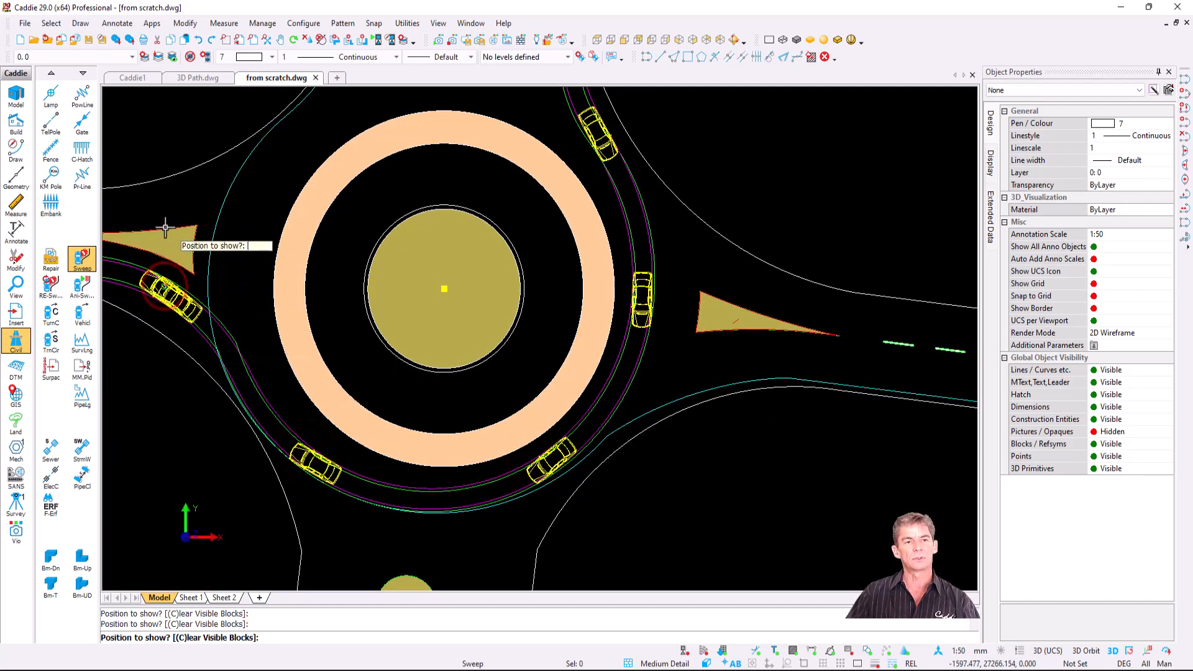
key("Escape")
scroll(671, 267, "up", 5)
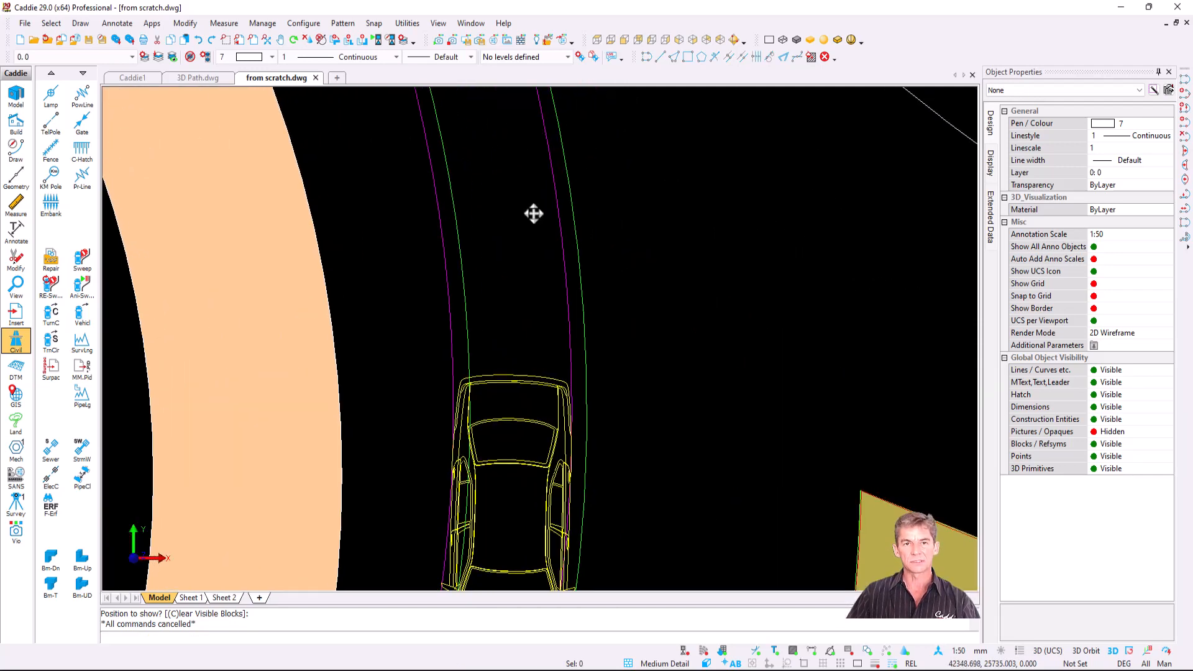
Undo the car's swept path around the roundabout
scroll(533, 214, "down", 8)
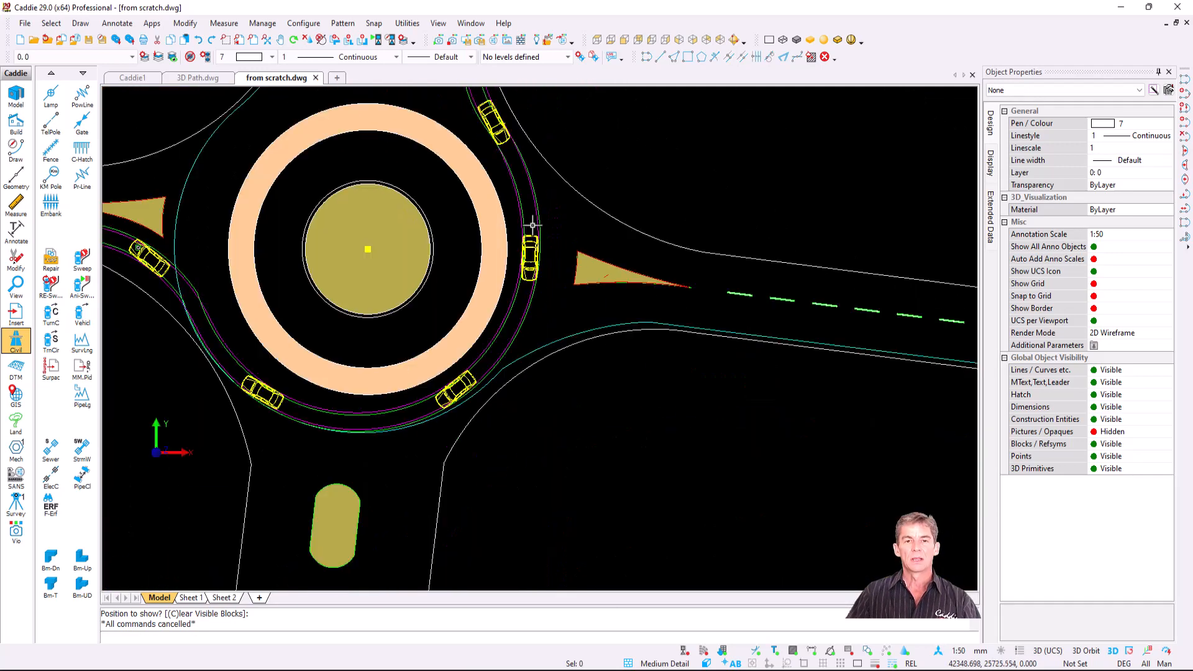
key("ctrl+z")
scroll(533, 300, "down", 2)
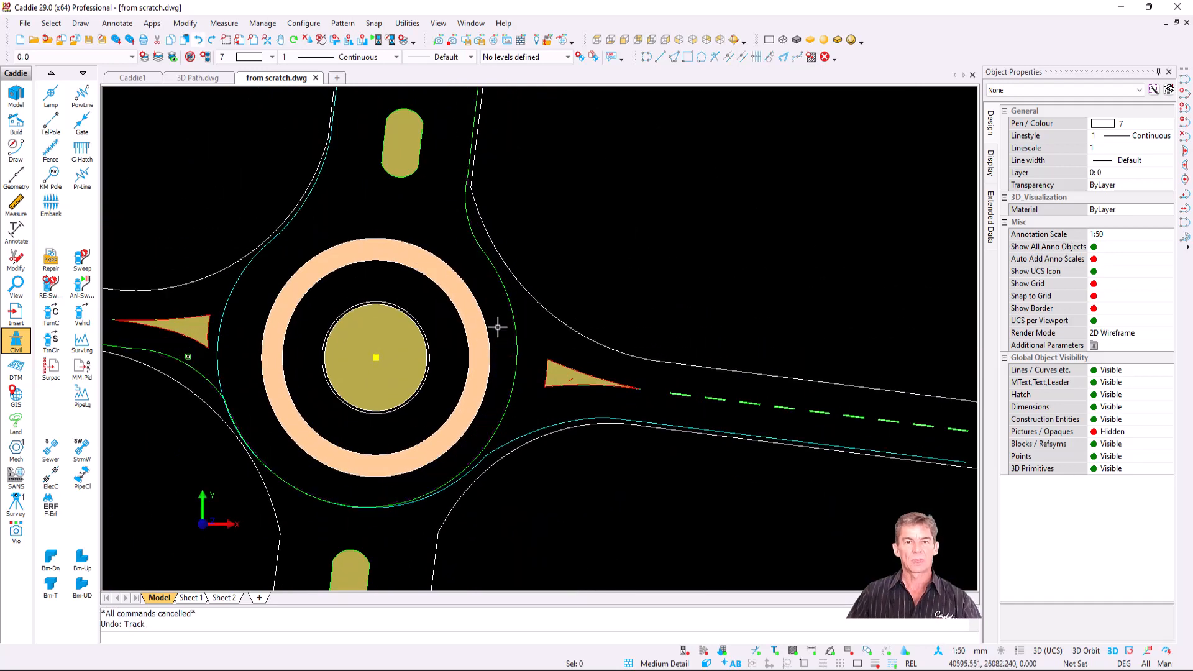
Start a new swept path analysis with the SA 22m truck as the vehicle and accept the settings
left_click(79, 261)
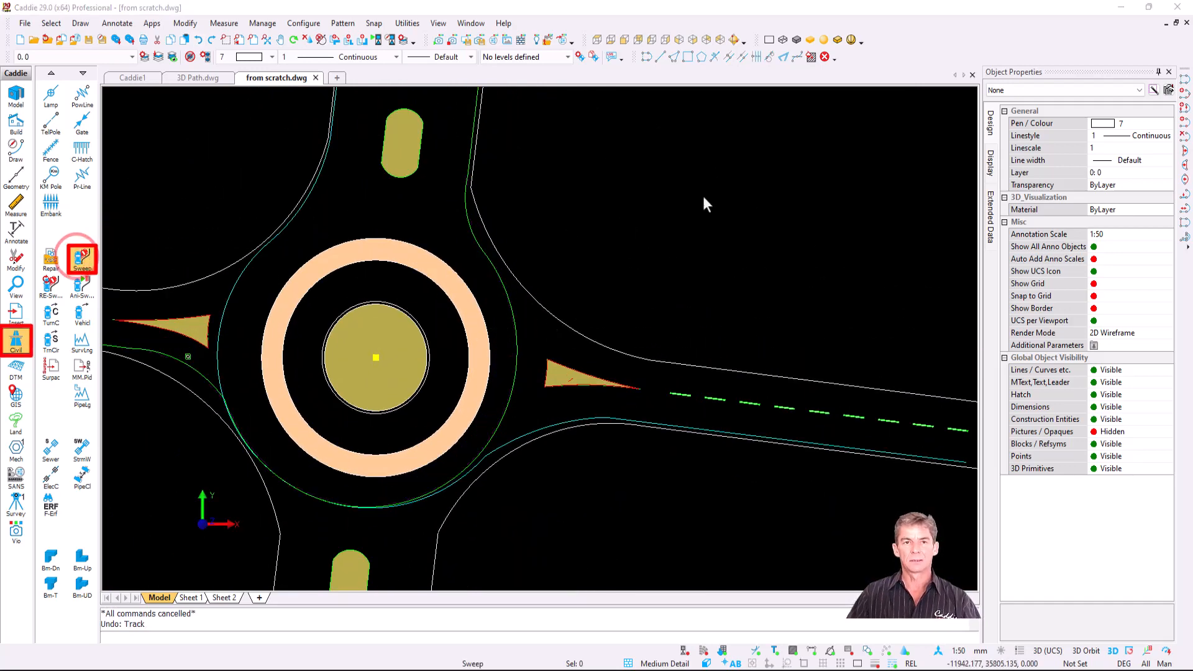
left_click(532, 206)
scroll(505, 234, "up", 3)
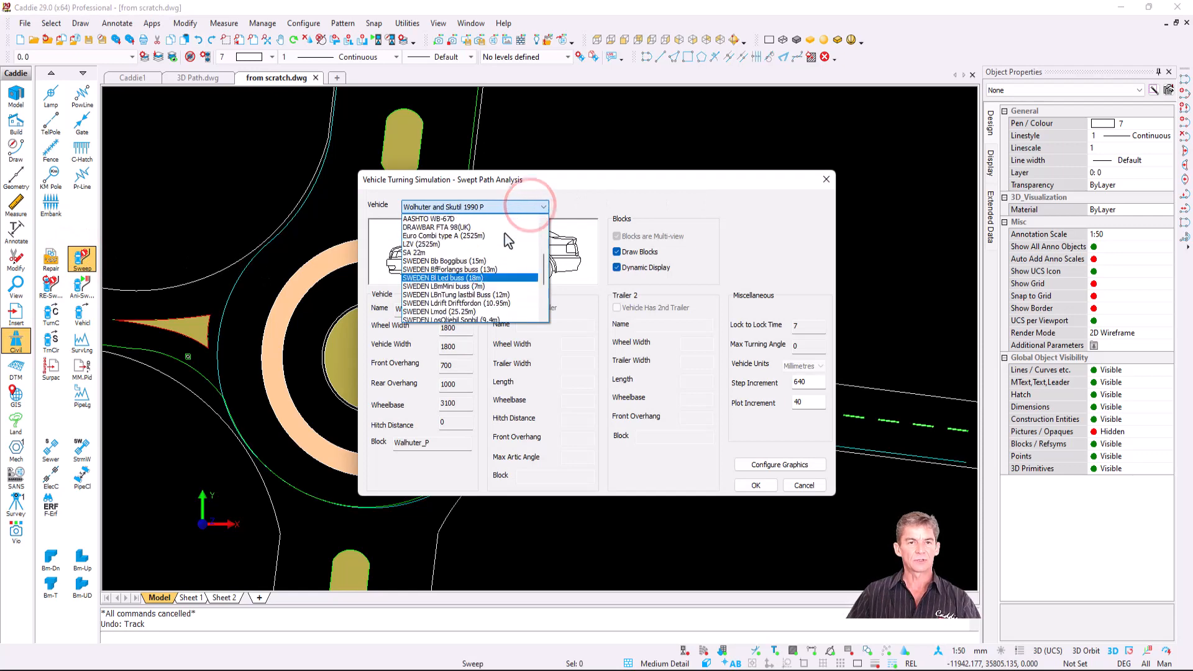
left_click(475, 253)
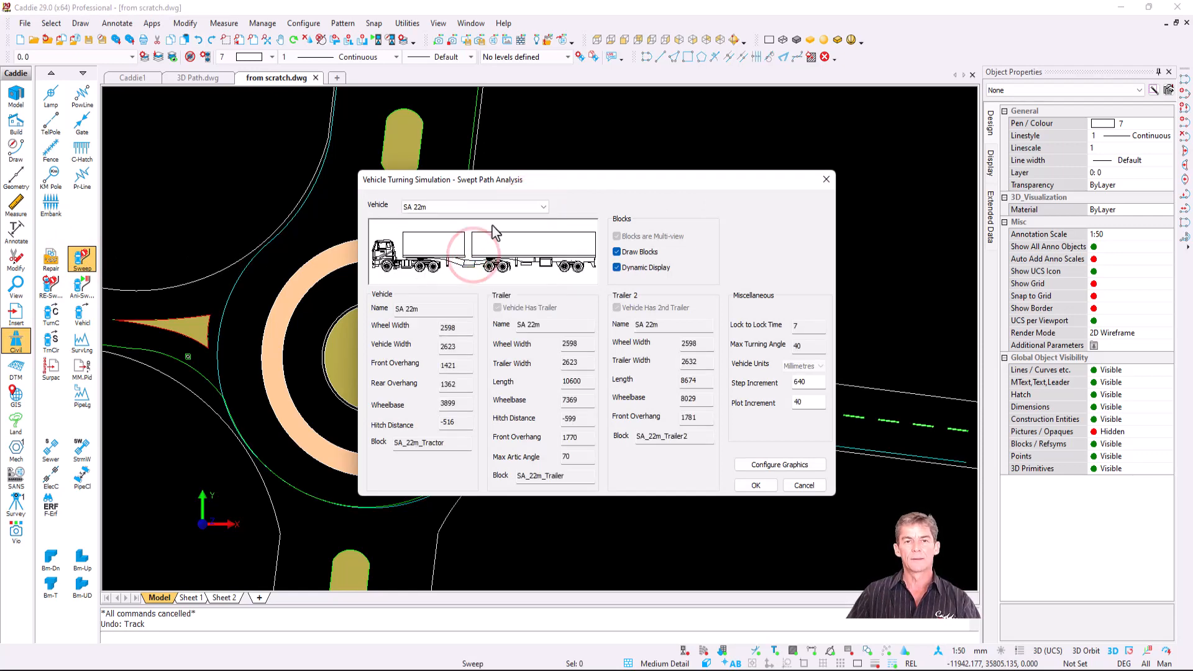
left_click(756, 485)
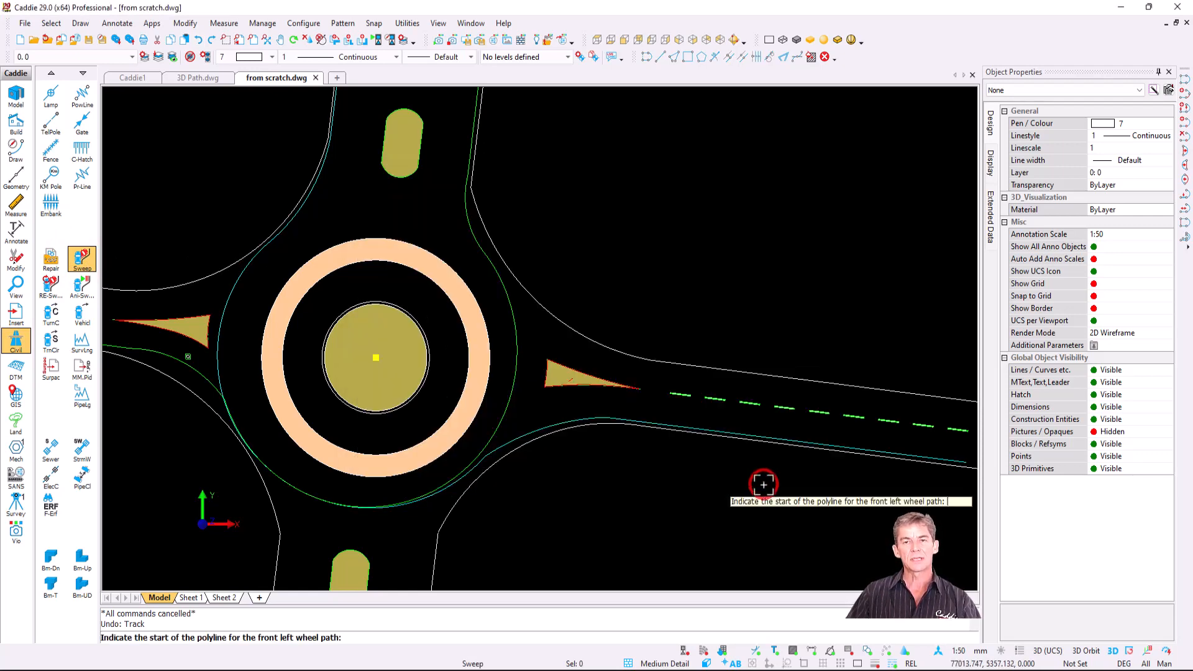
Run the truck's path from the eastern end of the cyan polyline and show the truck at three positions around the roundabout
left_click(956, 455)
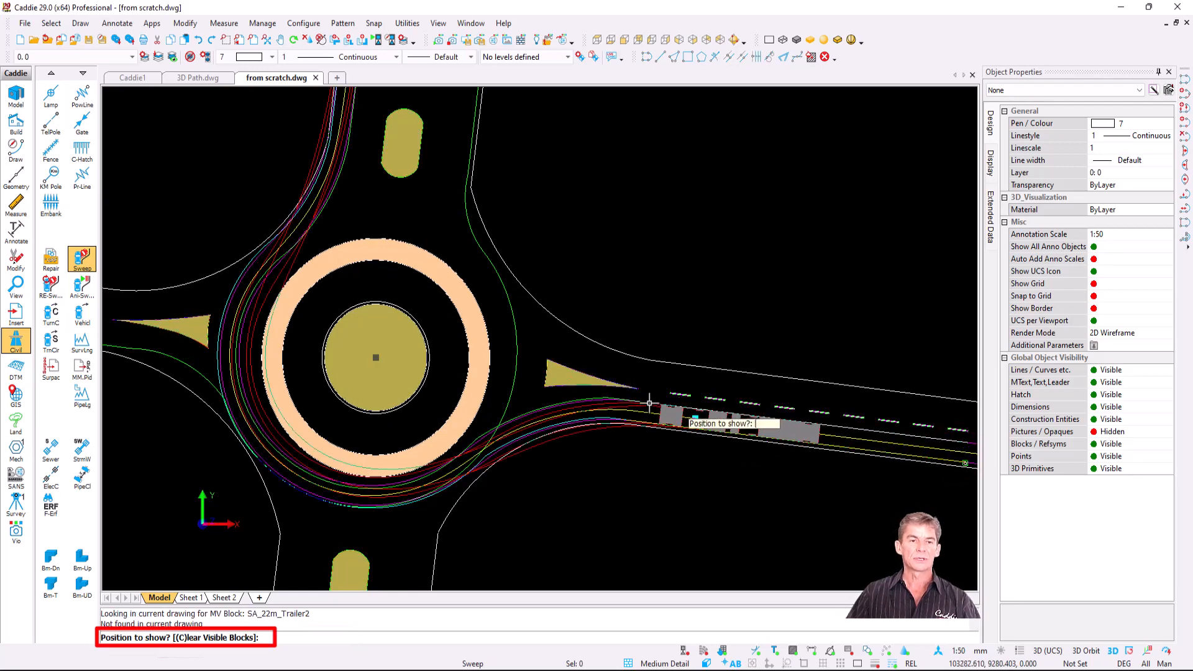
left_click(214, 414)
left_click(277, 206)
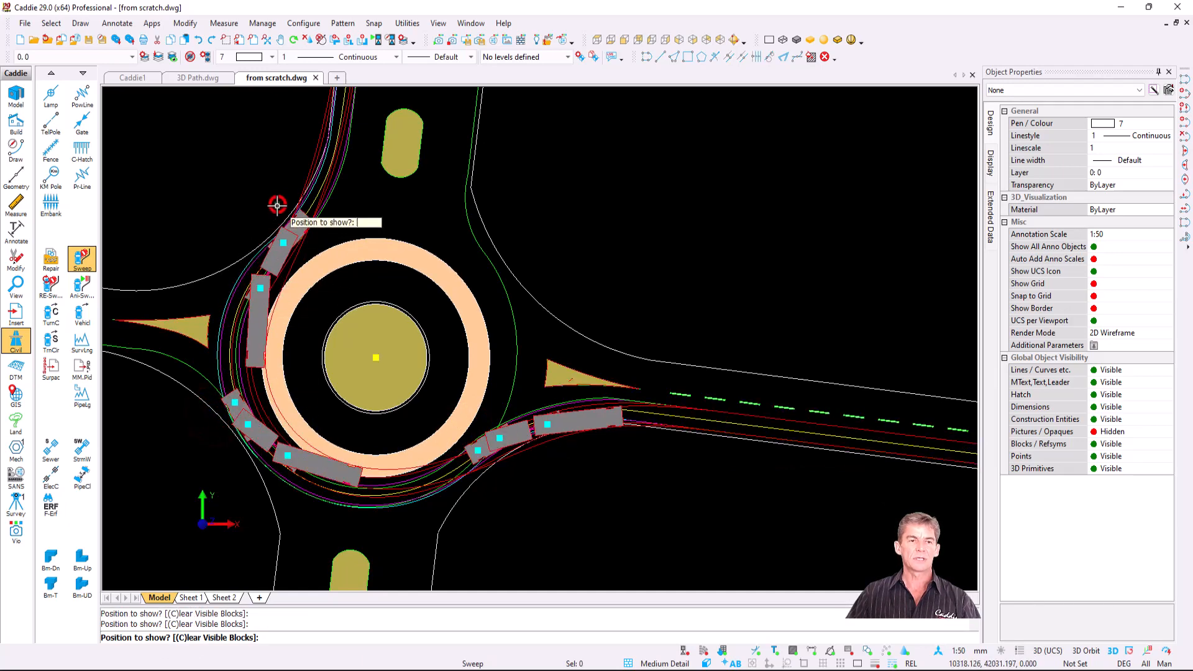
key("Escape")
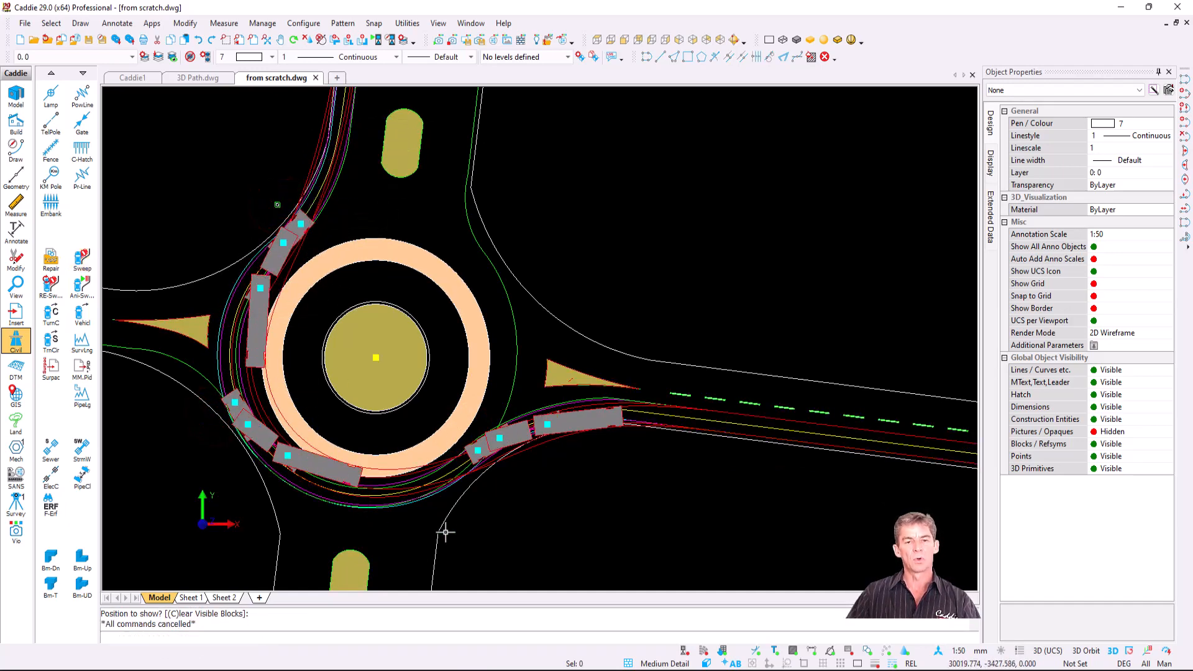
Examine the truck's path lines at the eastern roundabout entry and review their colours and layers in the swept path graphics settings
scroll(458, 493, "up", 5)
mouse_move(458, 493)
middle_mouse_down()
mouse_move(416, 378)
mouse_move(393, 355)
middle_mouse_up()
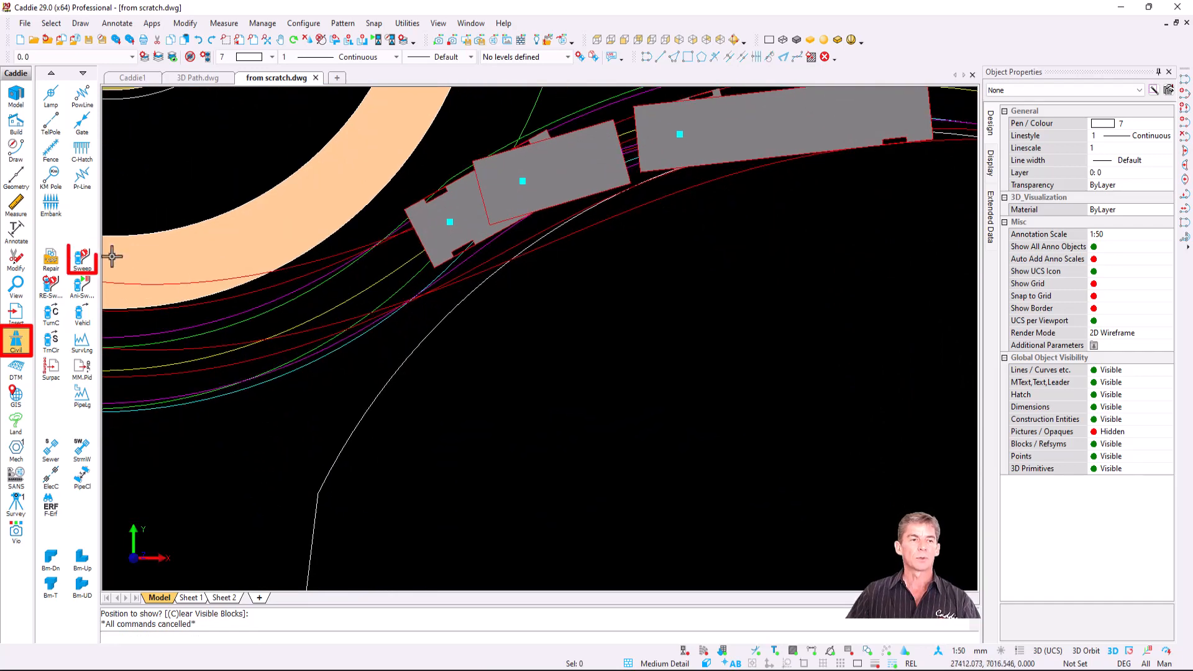
key("Return")
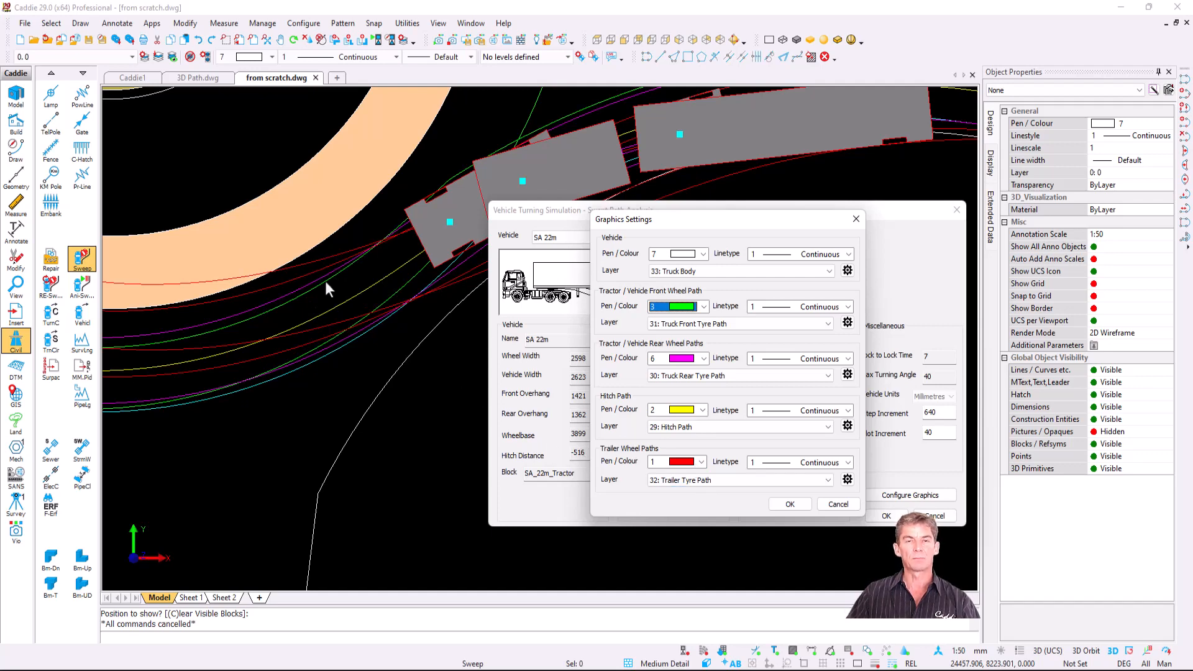
left_click(856, 219)
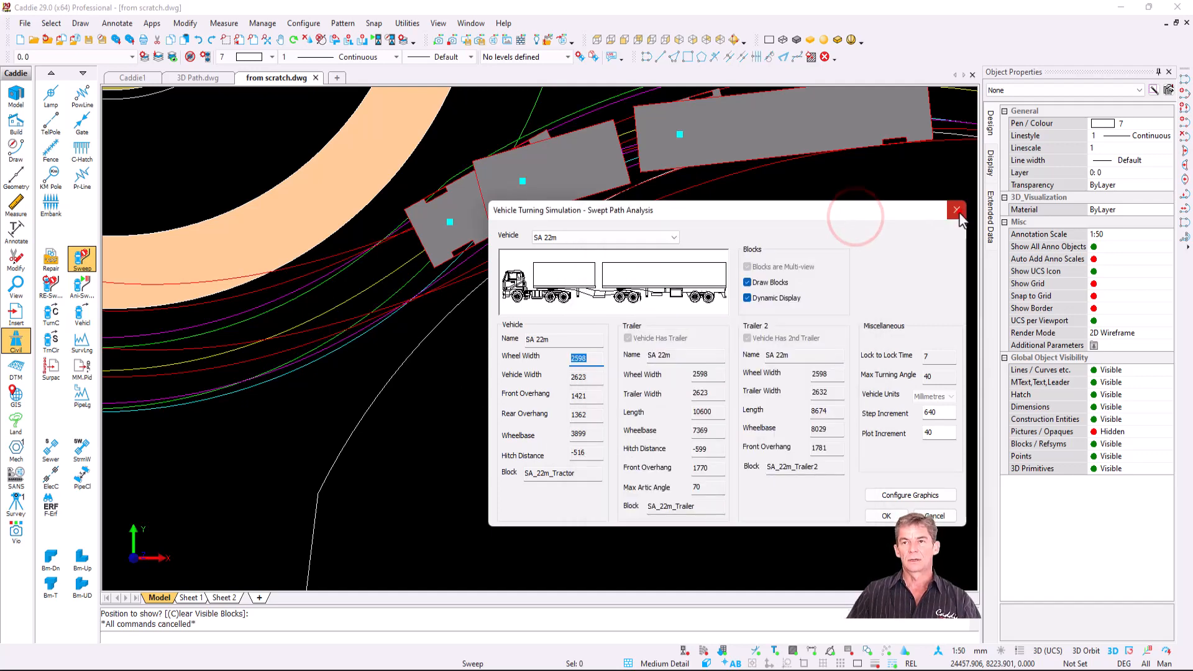
left_click(957, 210)
Undo the SA 22m truck's swept path
scroll(647, 348, "down", 3)
middle_click_drag(639, 361, 579, 475)
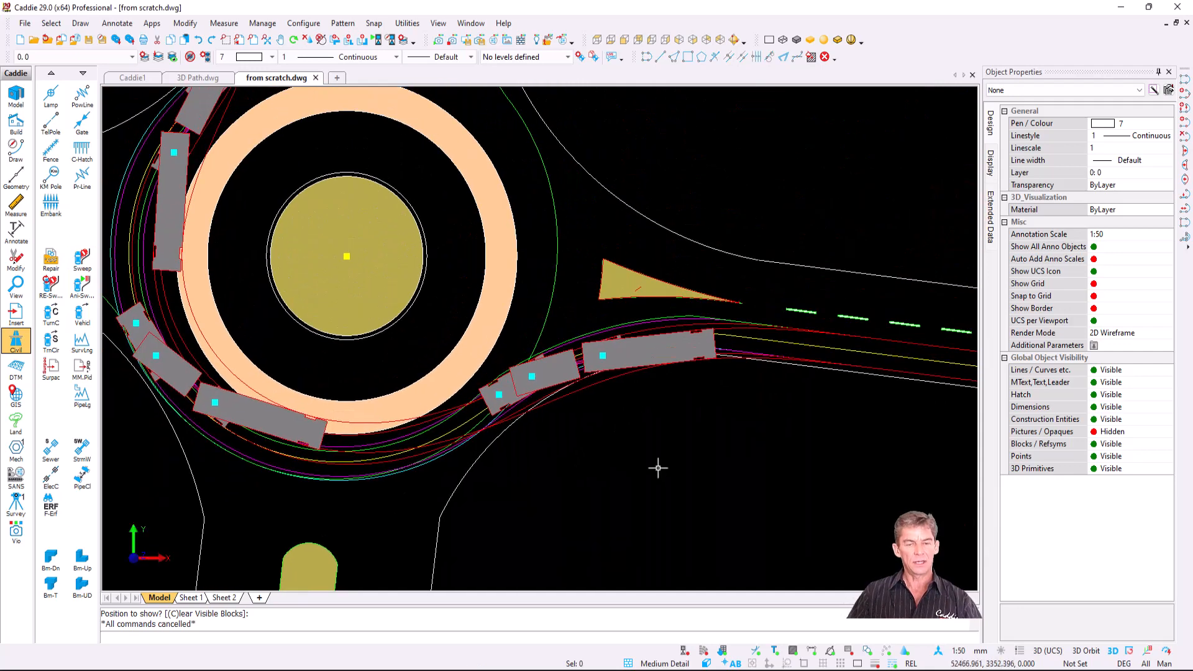
key("ctrl+z")
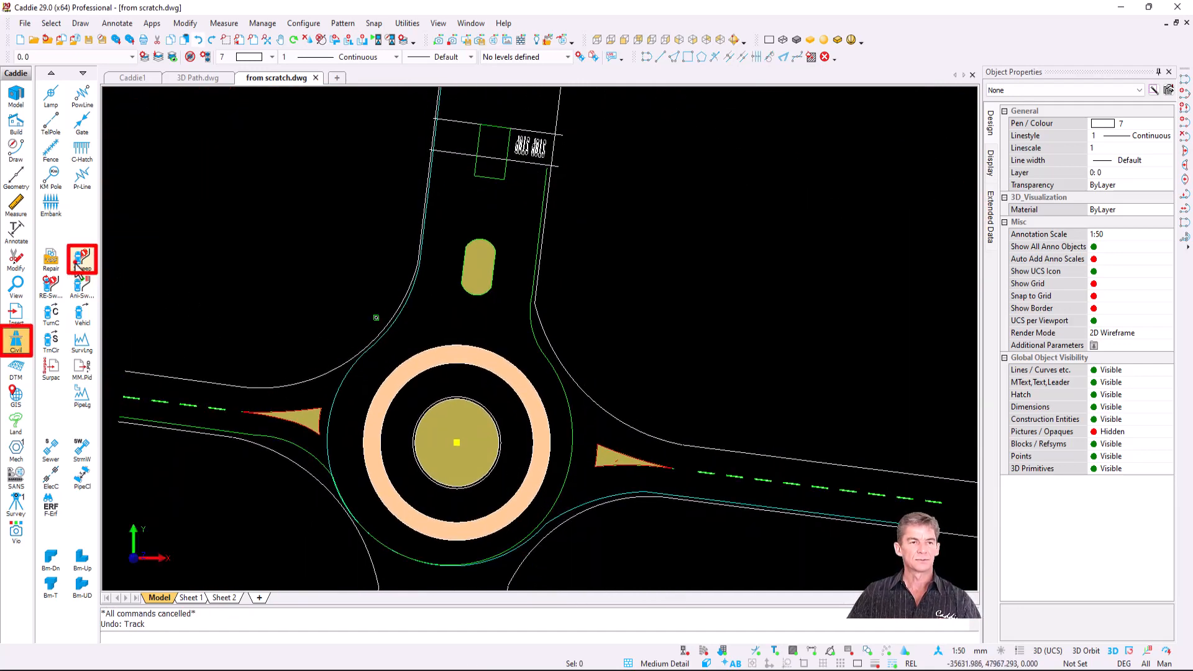
Create a swept path for the Wolhuter and Skutil 1990 P car from the green polyline's northern end, showing one car at the start
left_click(543, 207)
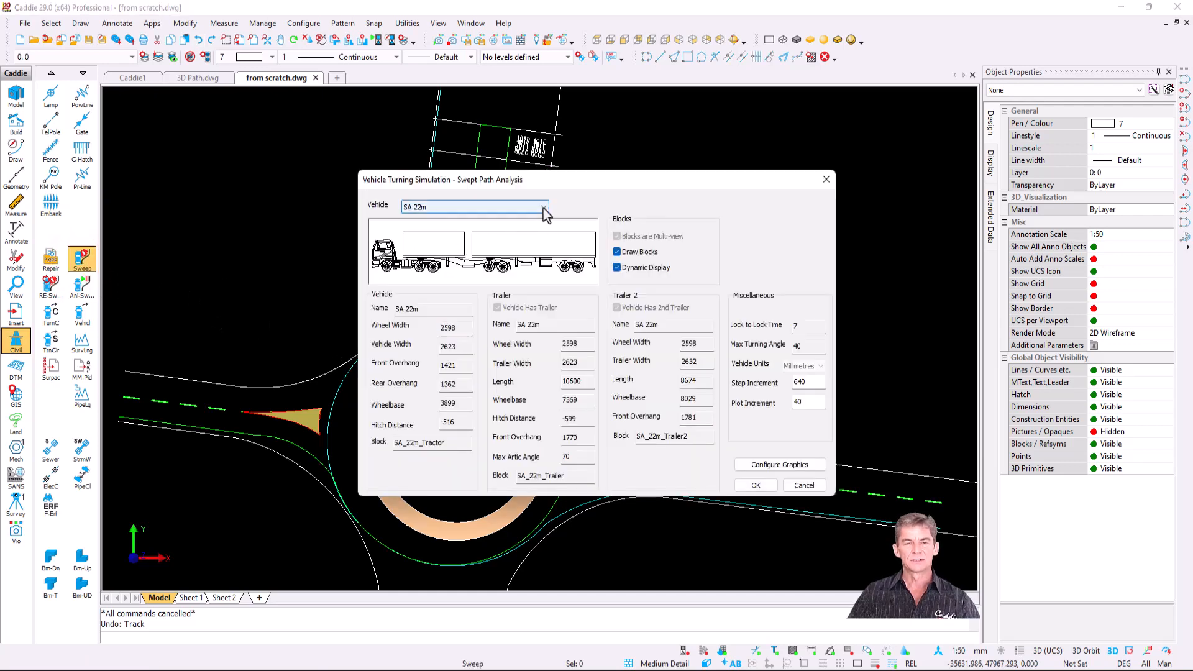
left_click(543, 208)
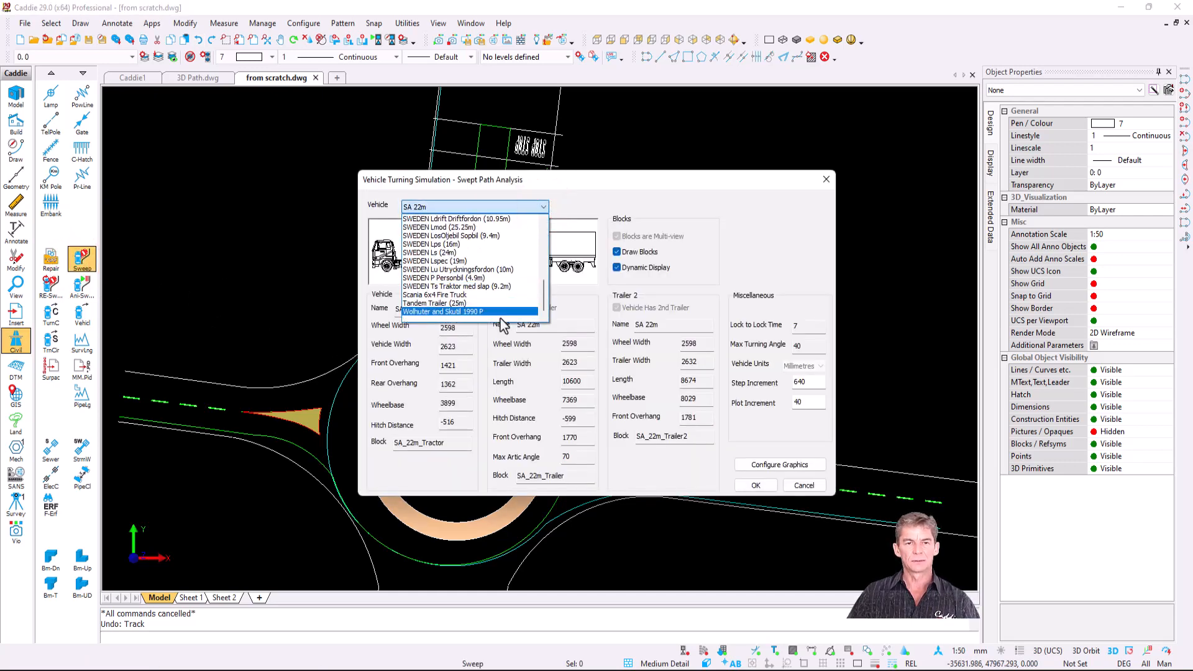
left_click(498, 311)
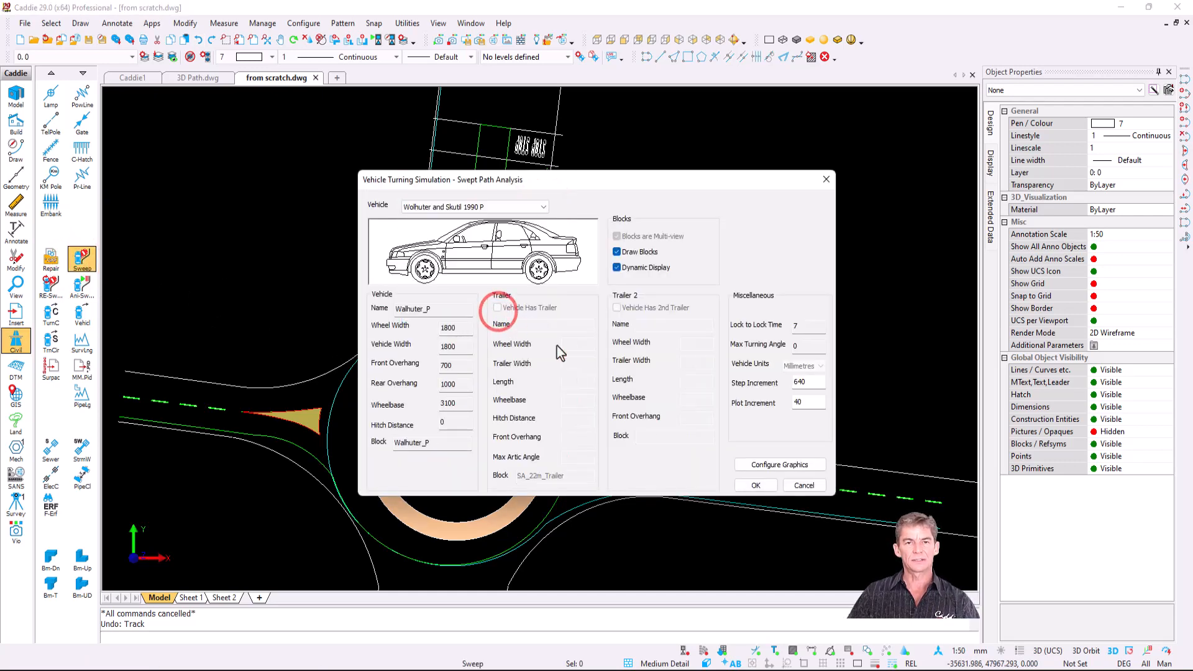
left_click(755, 485)
left_click(546, 168)
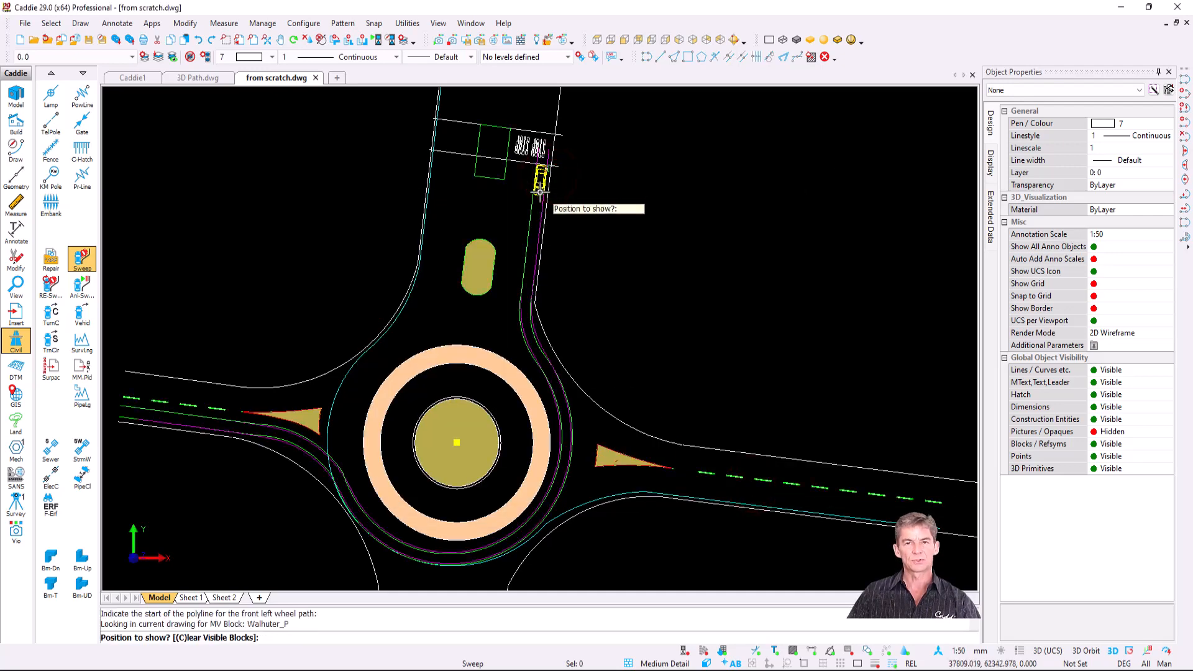
key("Escape")
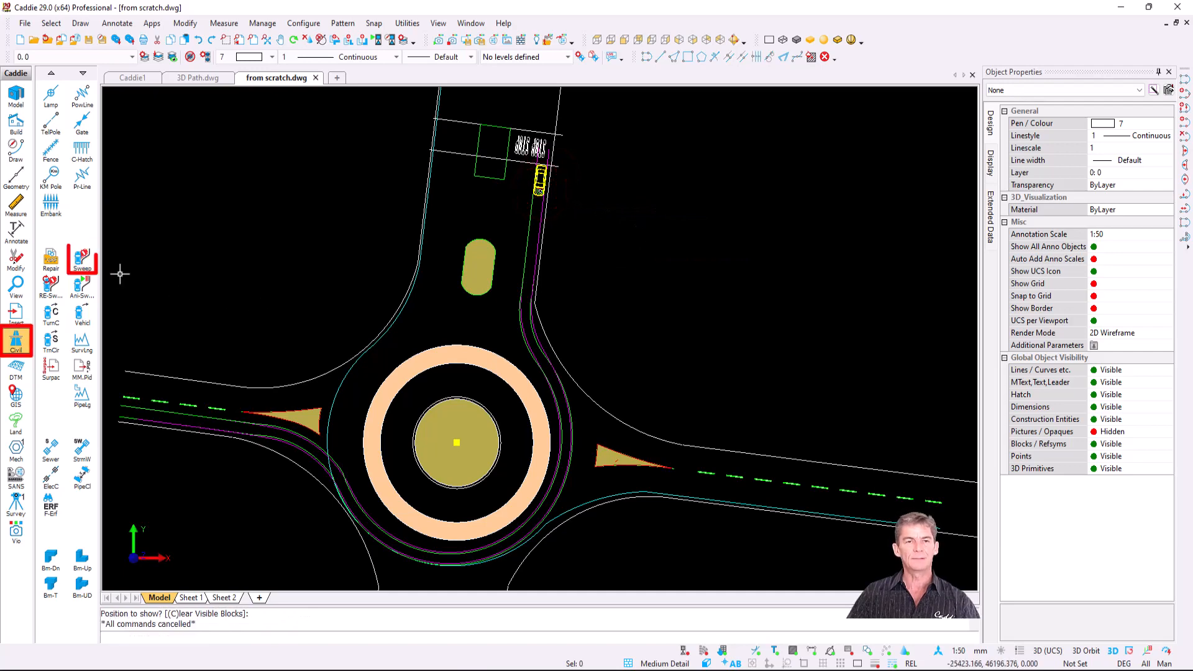
Create a swept path for the AASHTO WB-50 truck from the cyan polyline's eastern end, showing one truck on the eastern approach
key("Return")
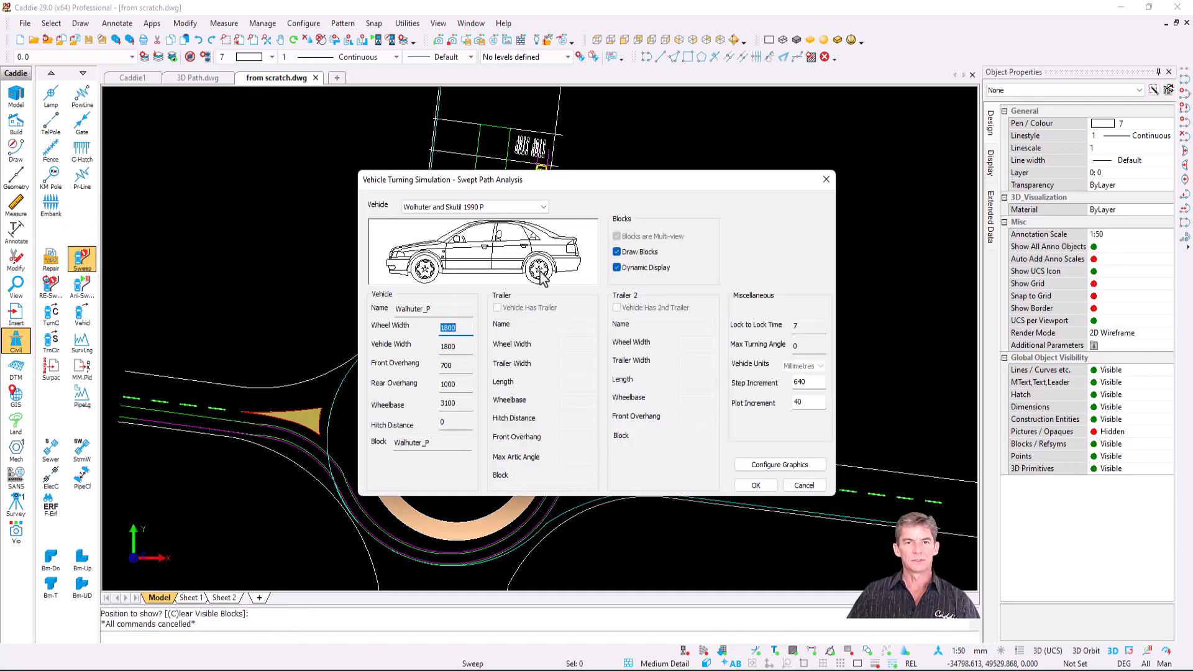
left_click(508, 207)
scroll(462, 243, "up", 15)
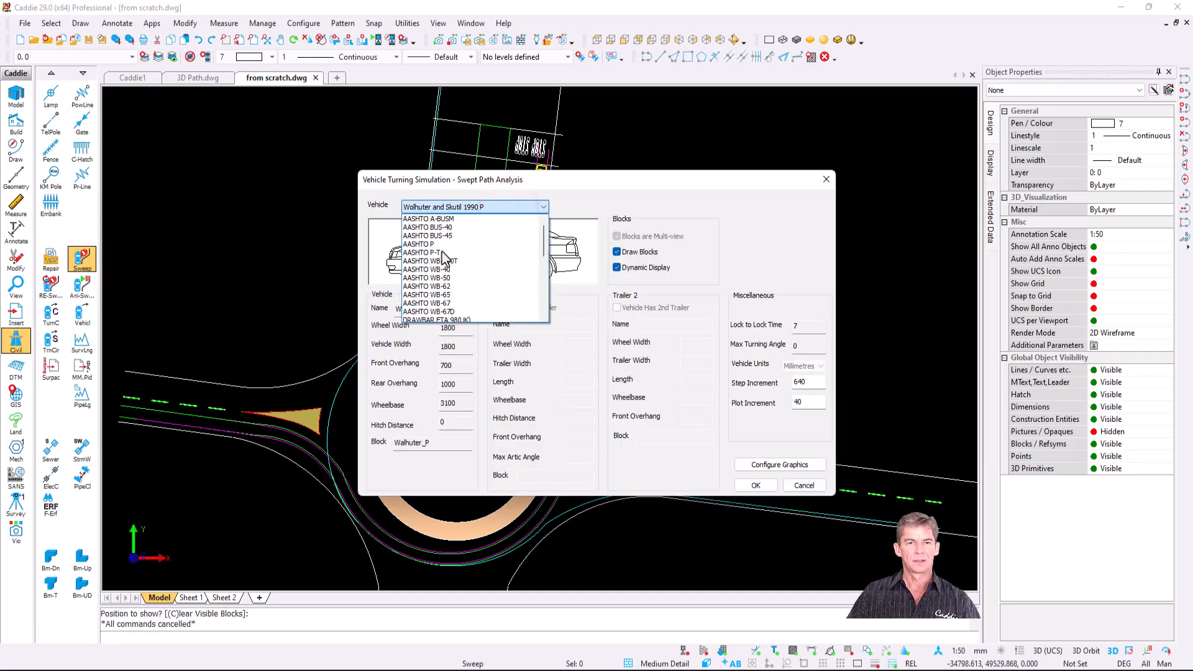
left_click(439, 279)
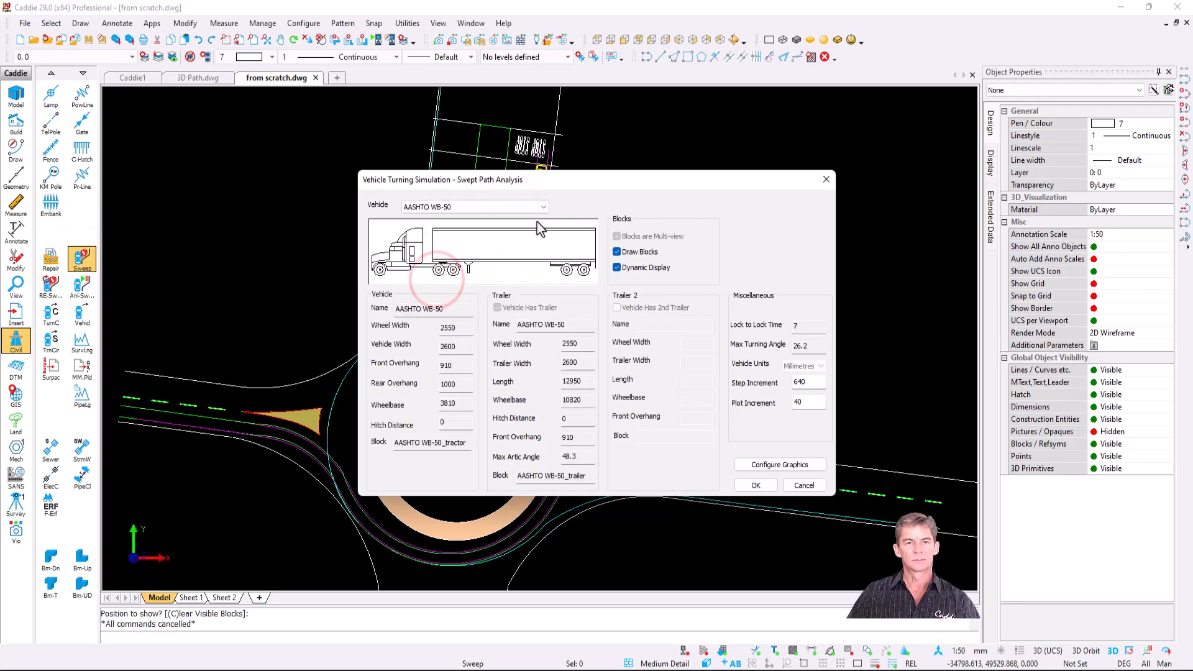
left_click(752, 486)
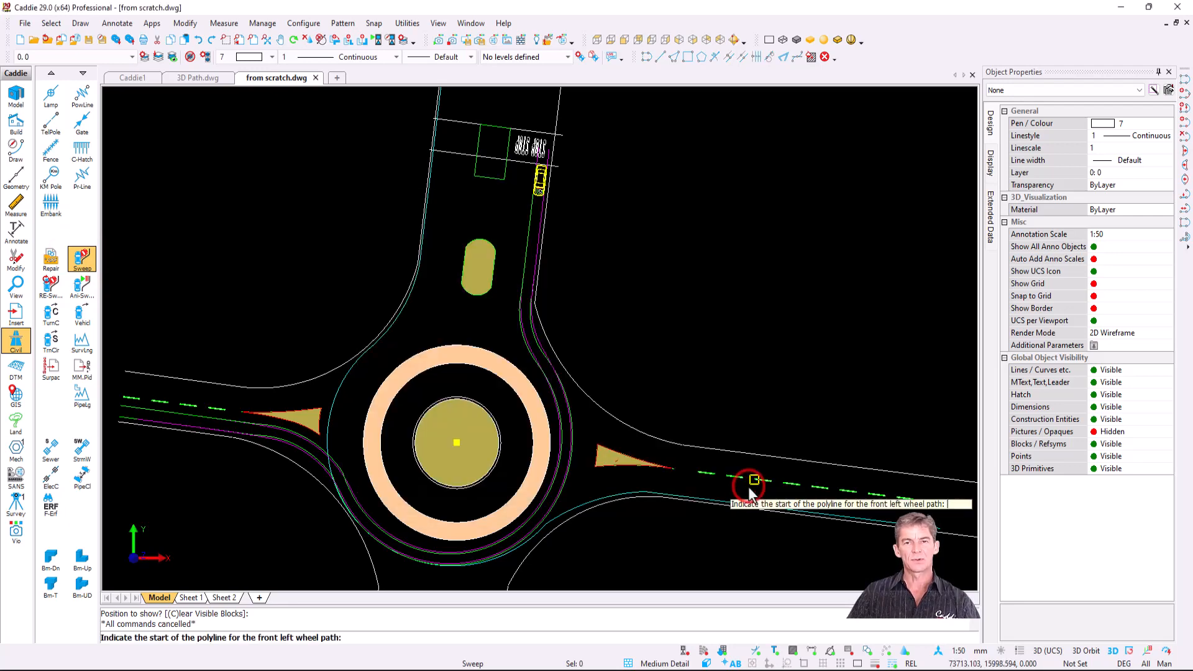
left_click(885, 511)
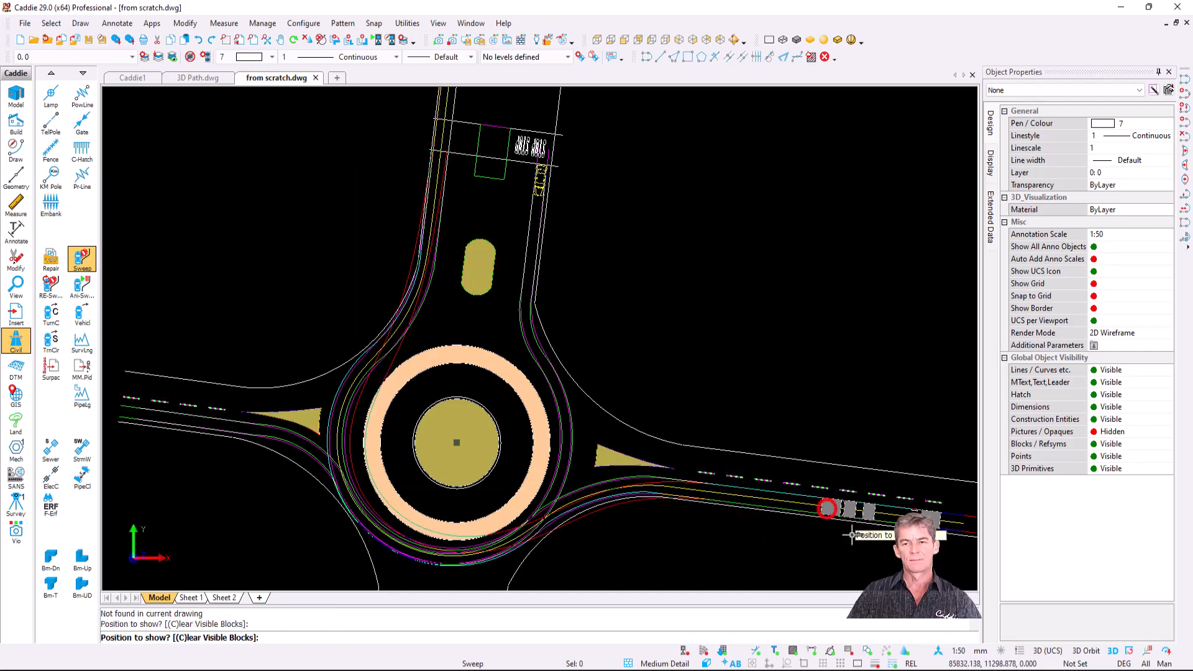
key("Escape")
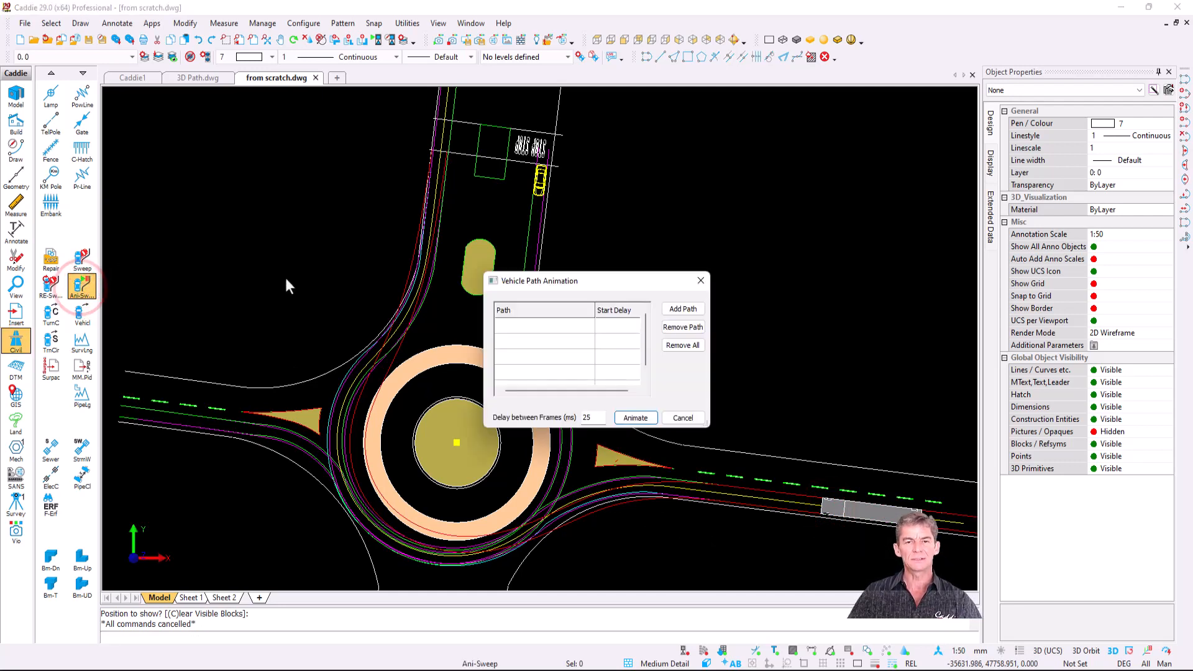
Add the car and truck paths to a vehicle path animation, with start delays of 0 and 3, and run the animation
left_click(684, 310)
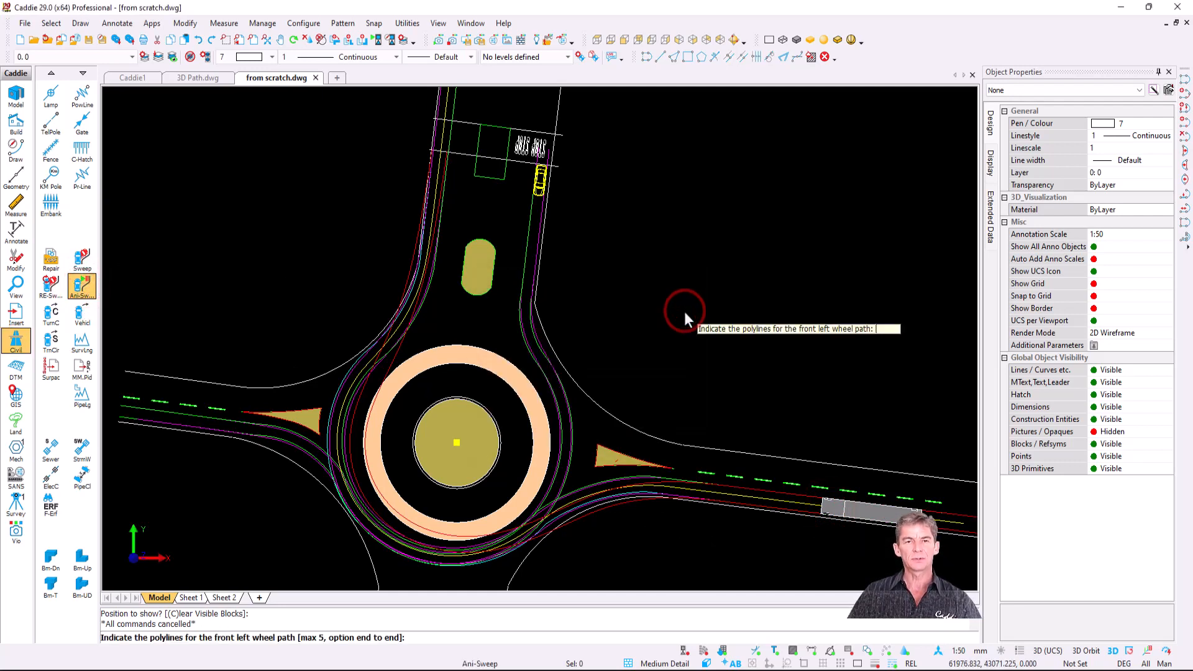
left_click(538, 239)
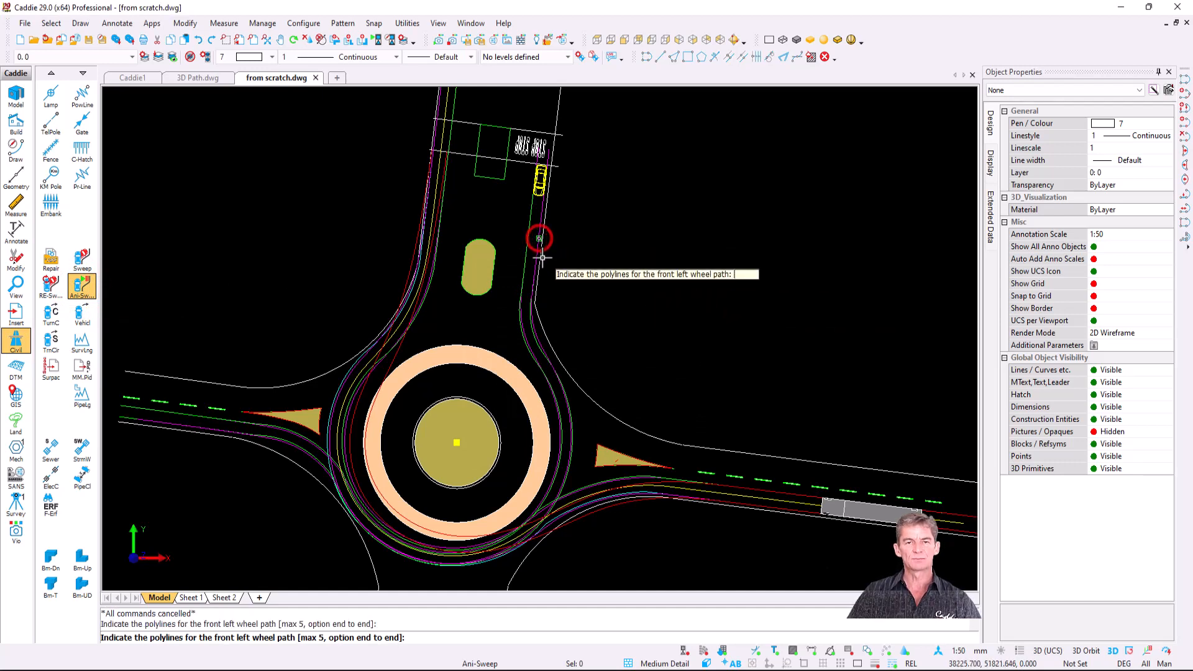
left_click(789, 510)
key("e")
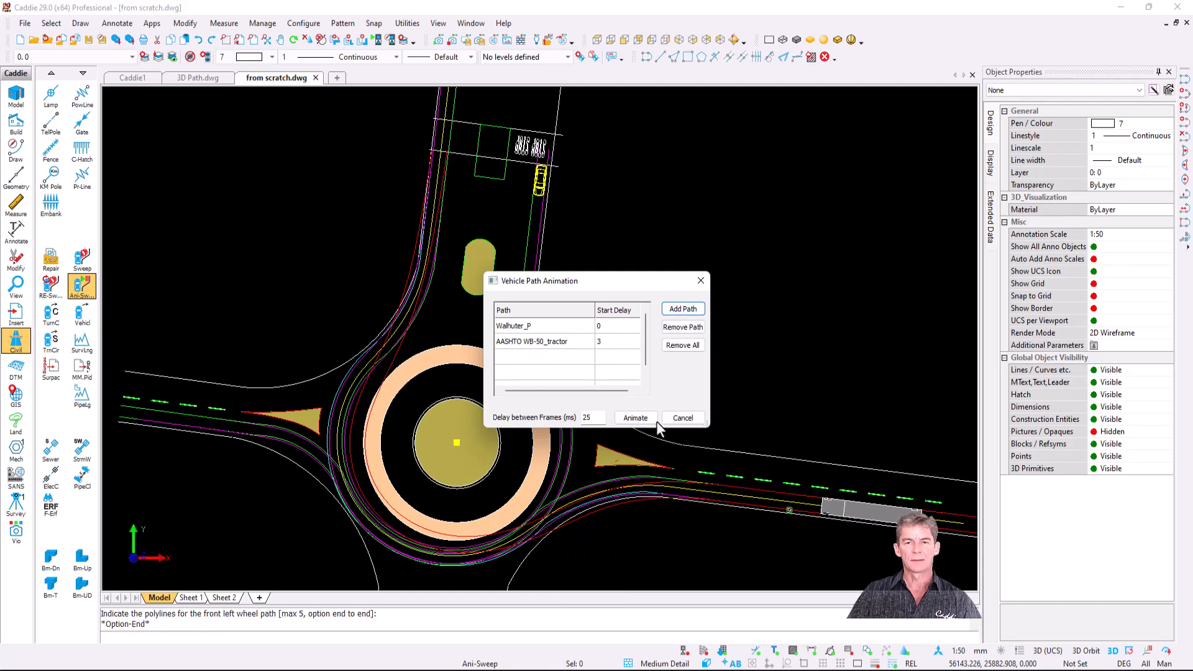
left_click(636, 419)
left_click(633, 363)
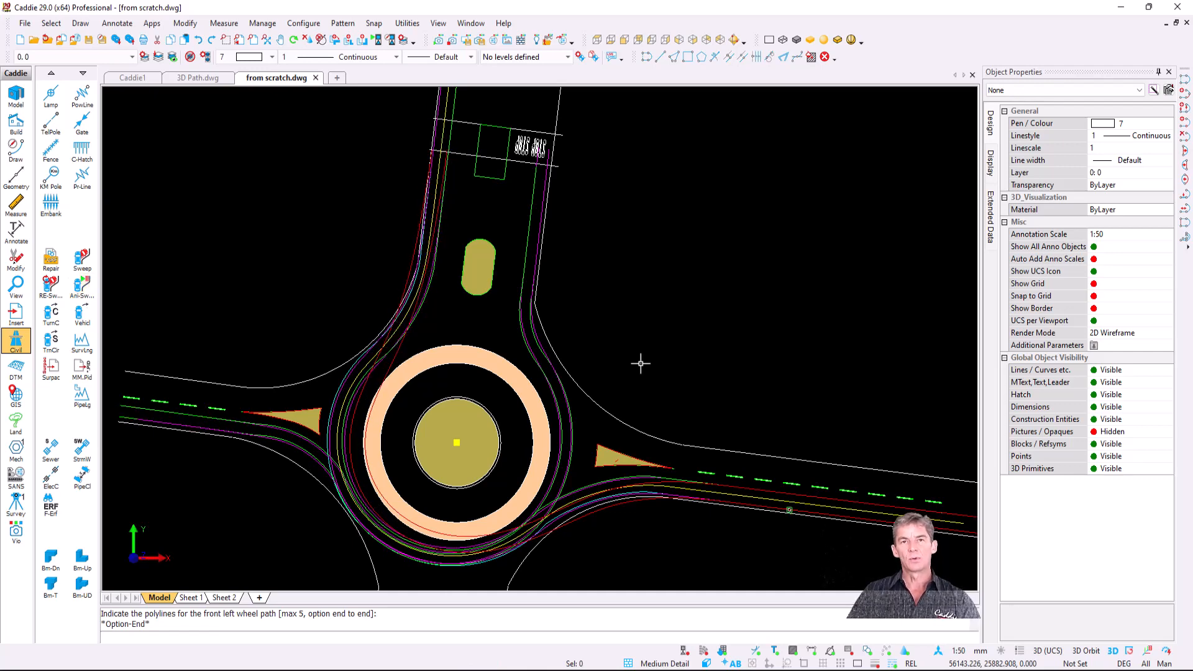
Switch to the 3D Path drawing and run the vehicle path animation of the AASHTO BUS-40 bus and the AASHTO P car
left_click(203, 80)
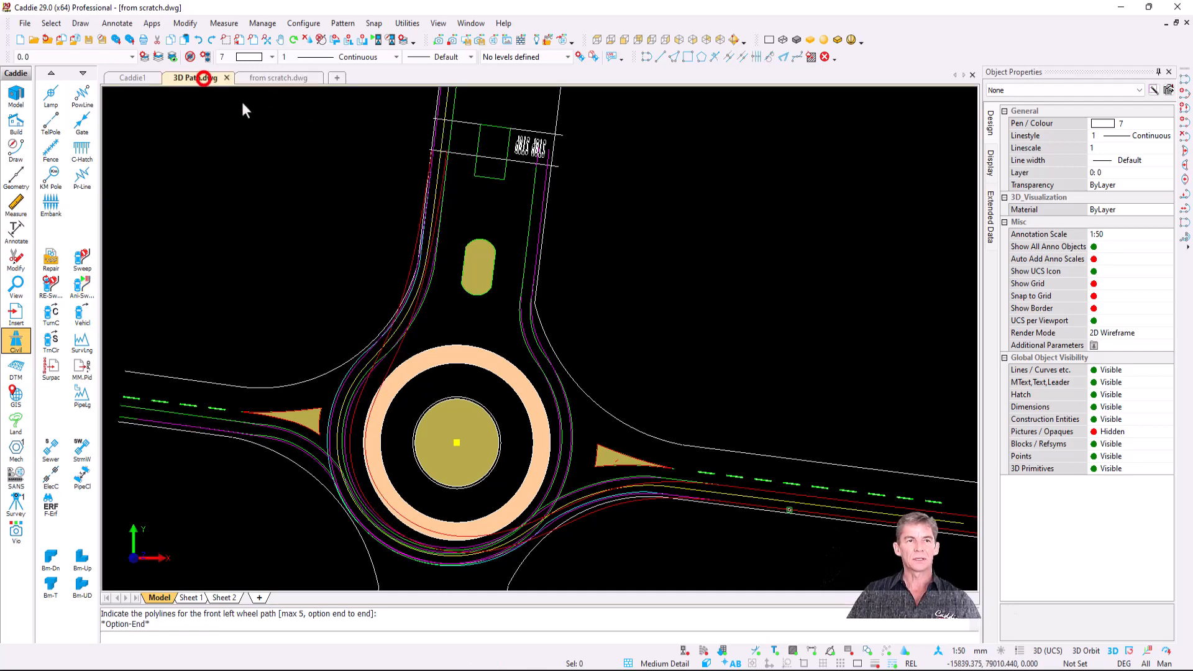
left_click(82, 286)
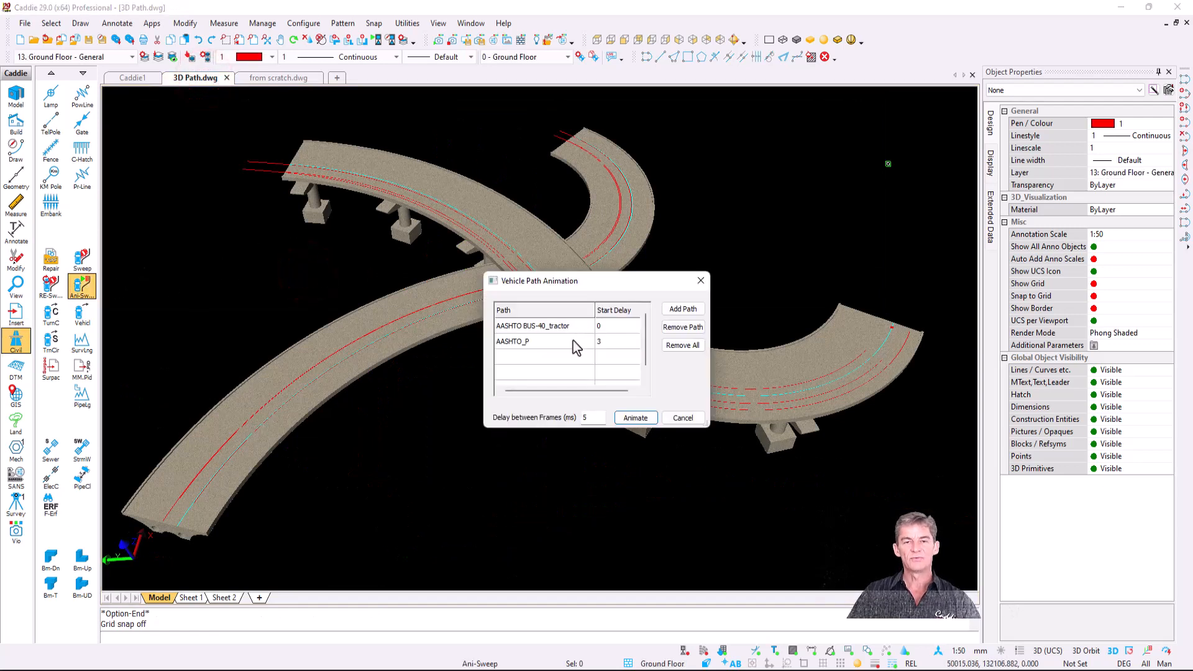
left_click(636, 418)
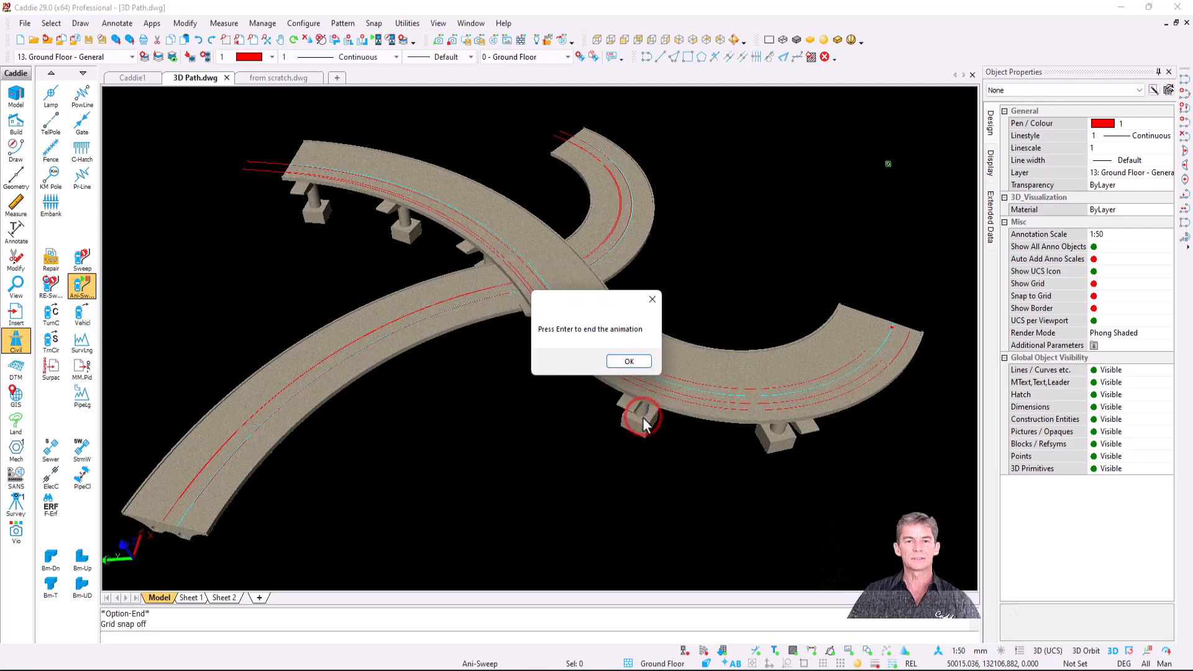
left_click(631, 362)
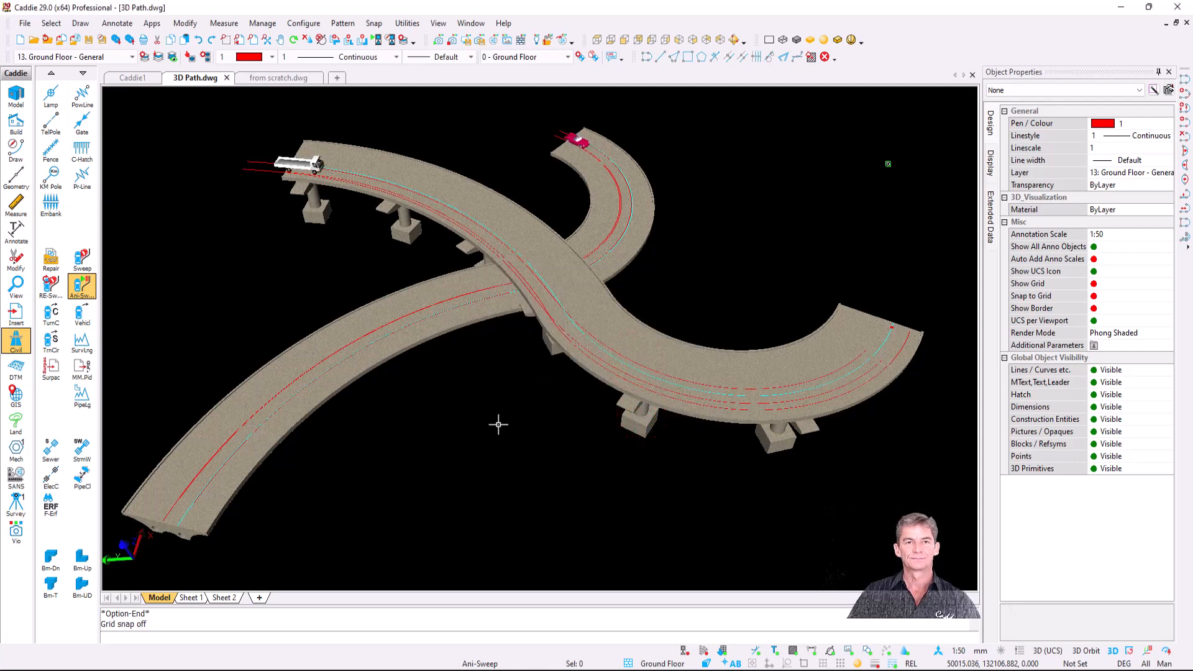